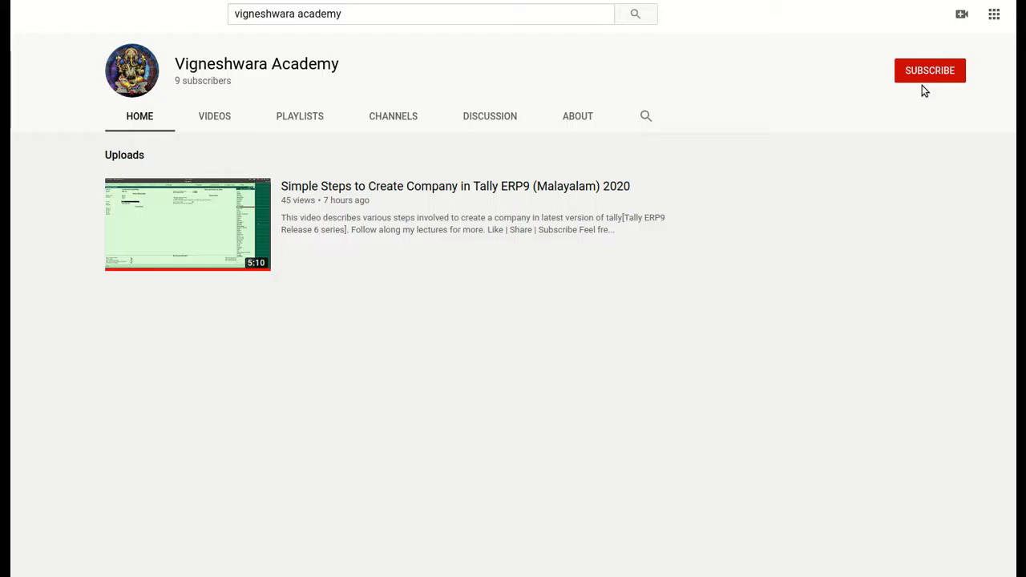
Step: Subscribe to the Vigneshwara Academy channel and open its notification setting
{"action": "left_click", "coordinate": [930, 76]}
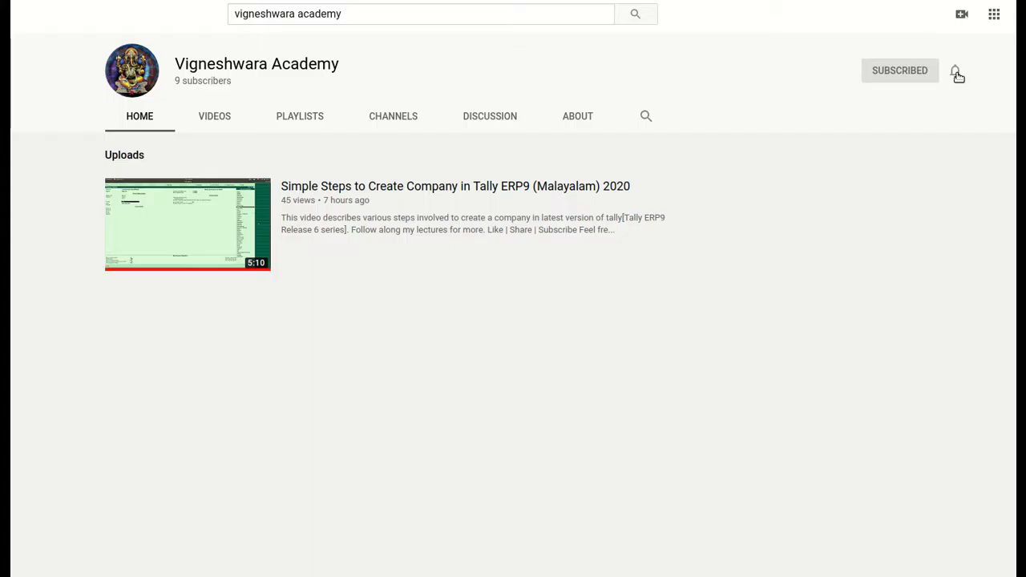
{"action": "left_click", "coordinate": [956, 73]}
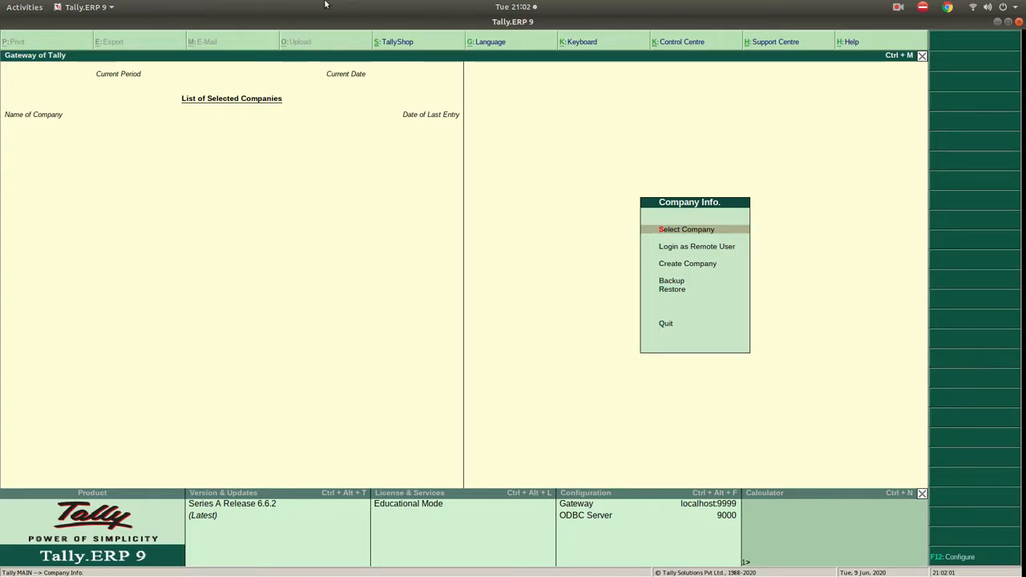
Step: Switch to Tally.ERP 9, load the company Abc Co and open its Inventory Info
{"action": "key", "text": "Return"}
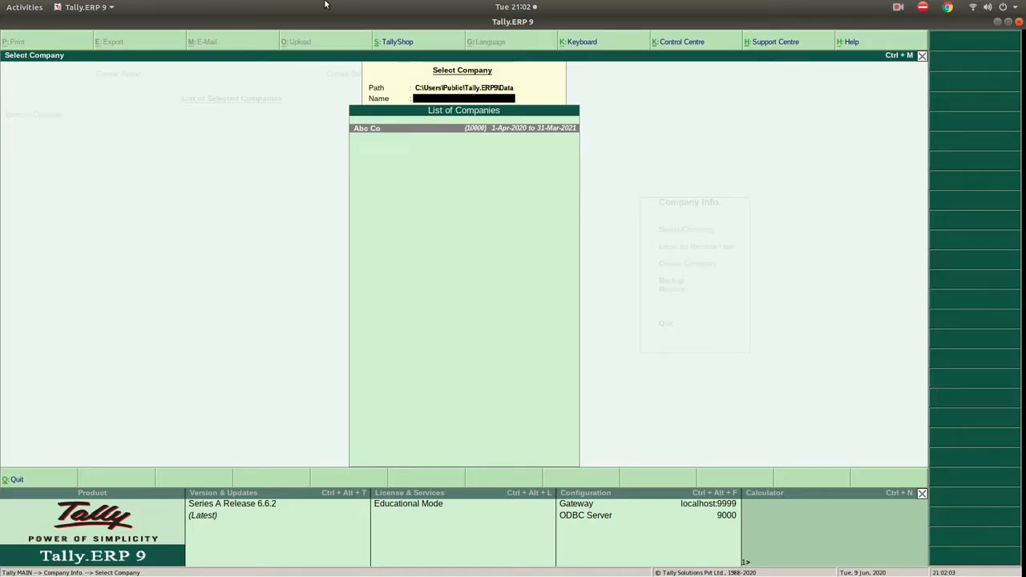
{"action": "key", "text": "Return"}
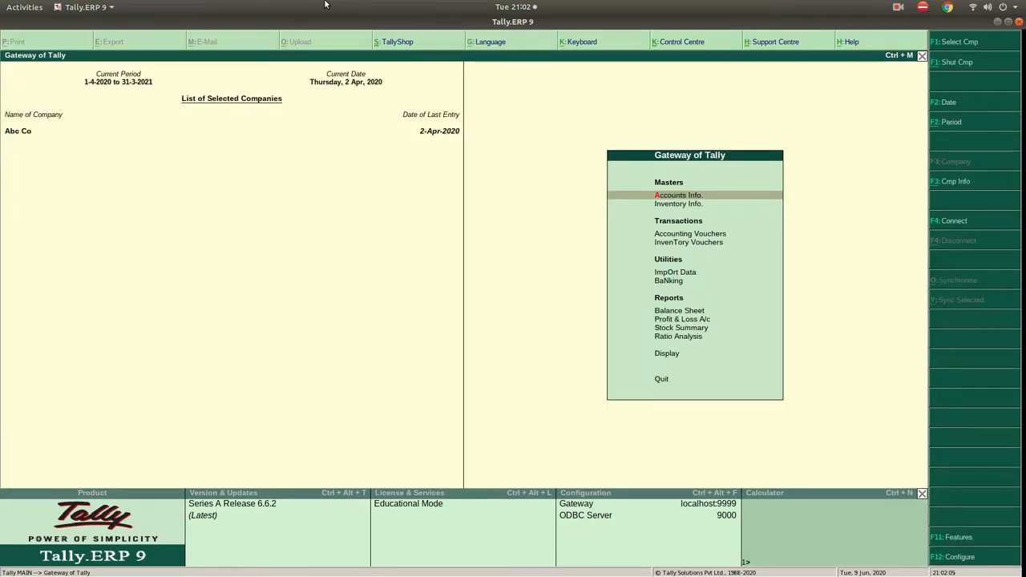
{"action": "key", "text": "Down"}
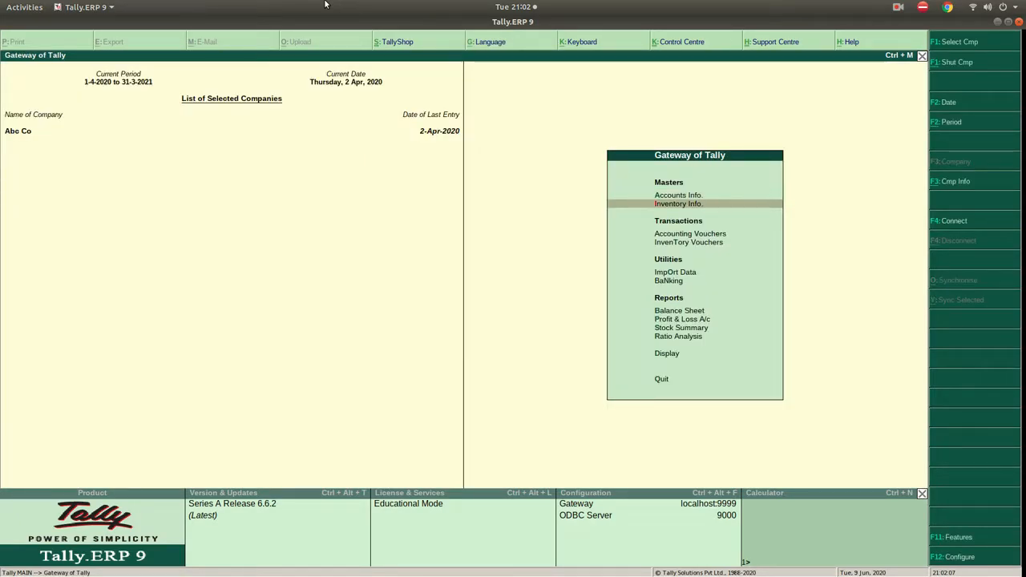
{"action": "key", "text": "Return"}
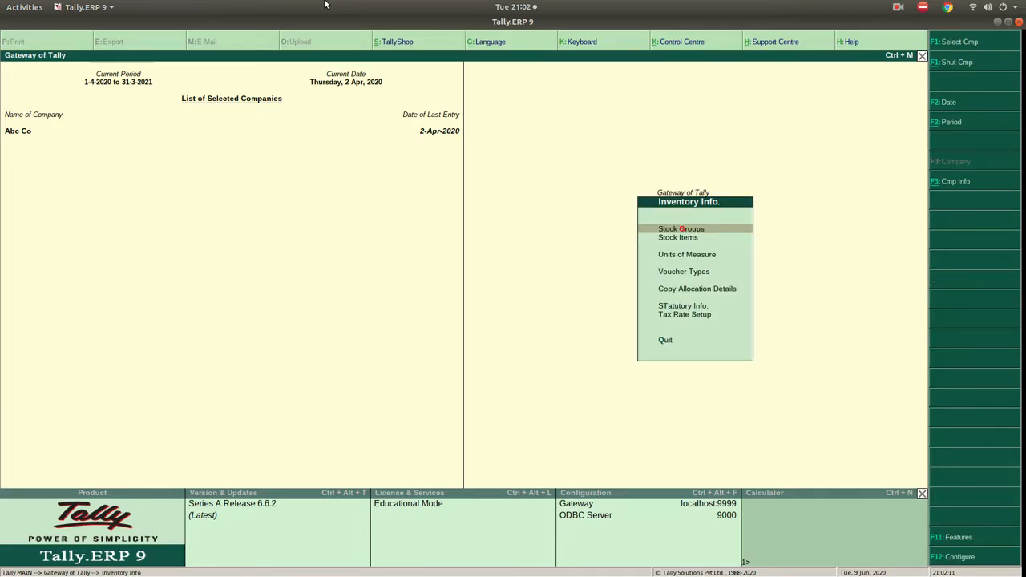
Step: Look through the Inventory Info options and open Stock Groups
{"action": "key", "text": "Down"}
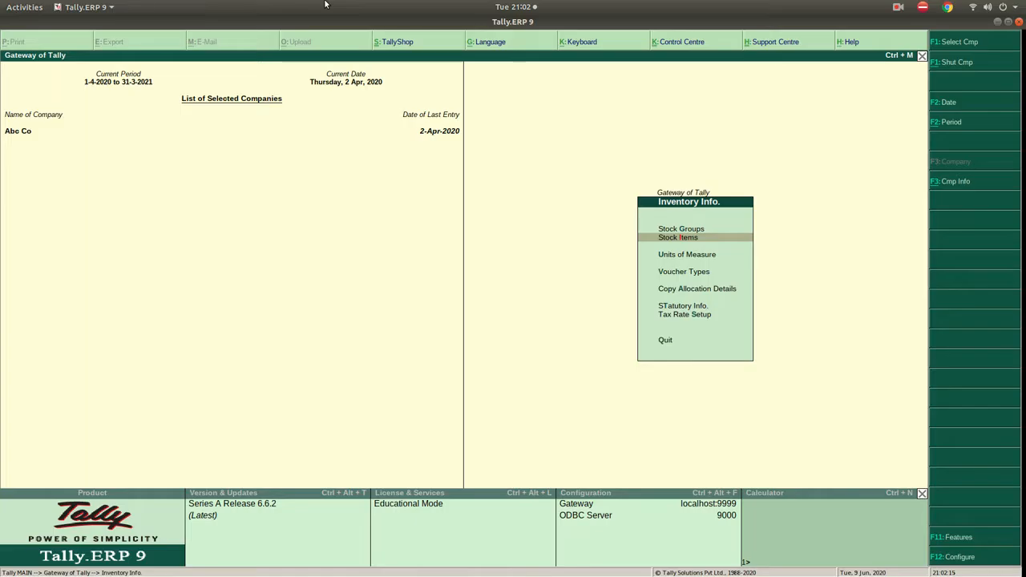
{"action": "key", "text": "Up"}
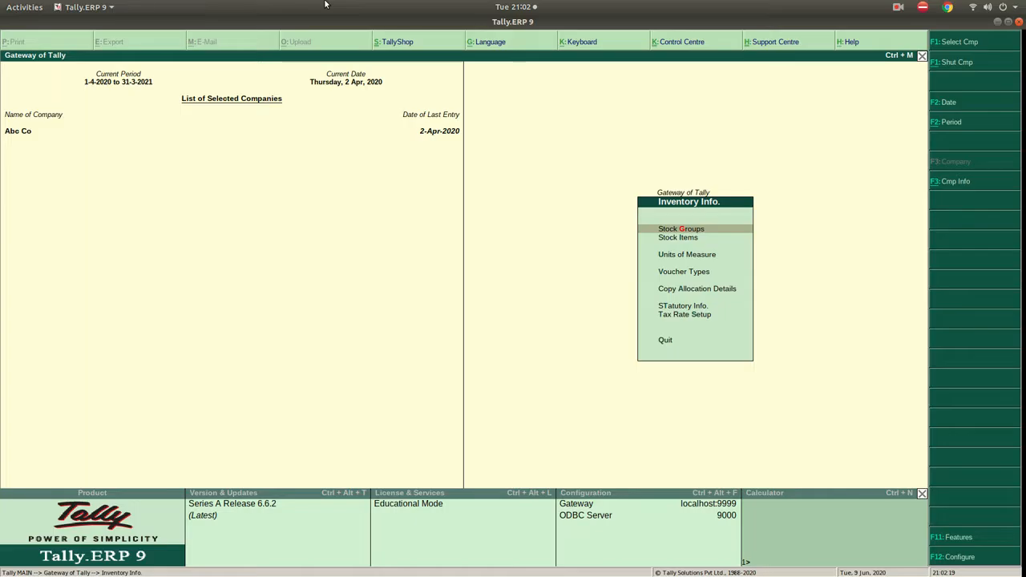
{"action": "key", "text": "Down"}
{"action": "key", "text": "Down"}
{"action": "key", "text": "Down"}
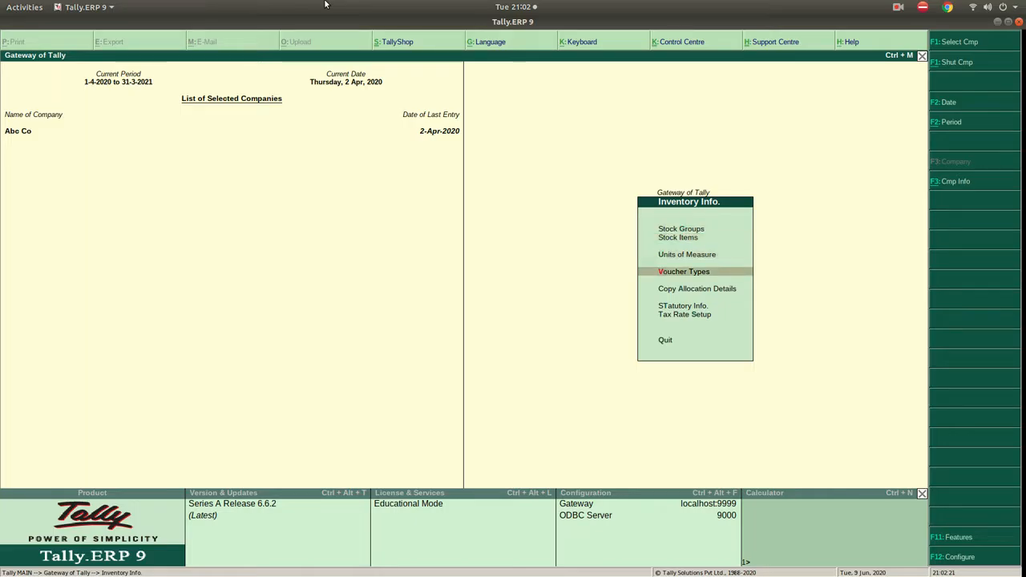
{"action": "key", "text": "Down"}
{"action": "key", "text": "Down"}
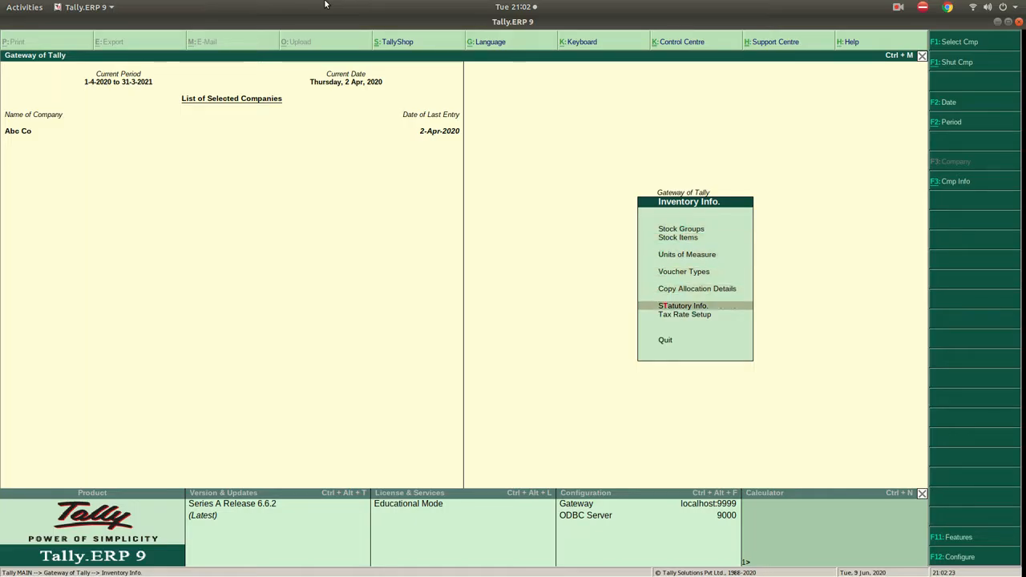
{"action": "key", "text": "Down"}
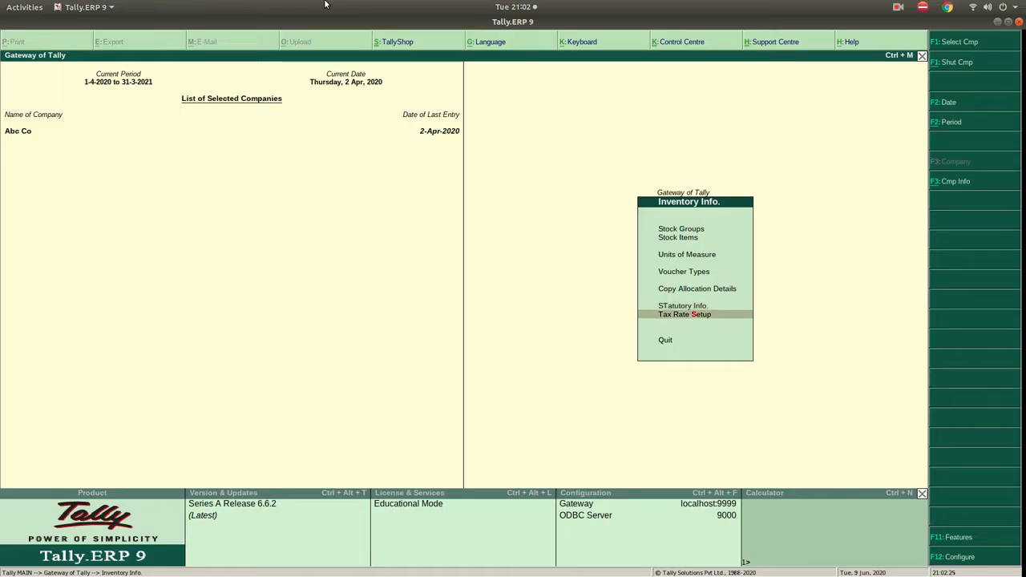
{"action": "key", "text": "Up"}
{"action": "key", "text": "Up"}
{"action": "key", "text": "Up"}
{"action": "key", "text": "Up"}
{"action": "key", "text": "Up"}
{"action": "key", "text": "Up"}
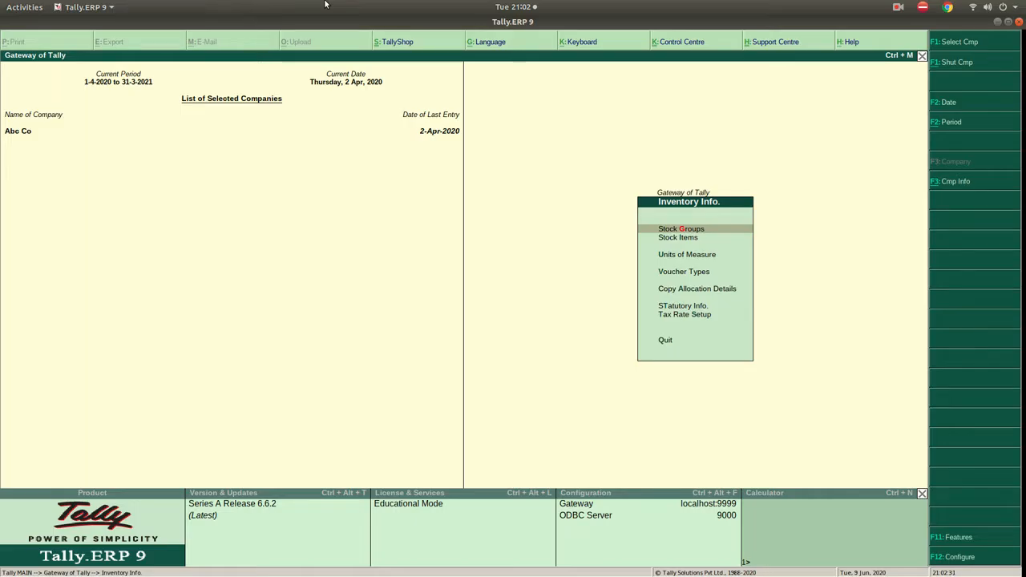
{"action": "key", "text": "Return"}
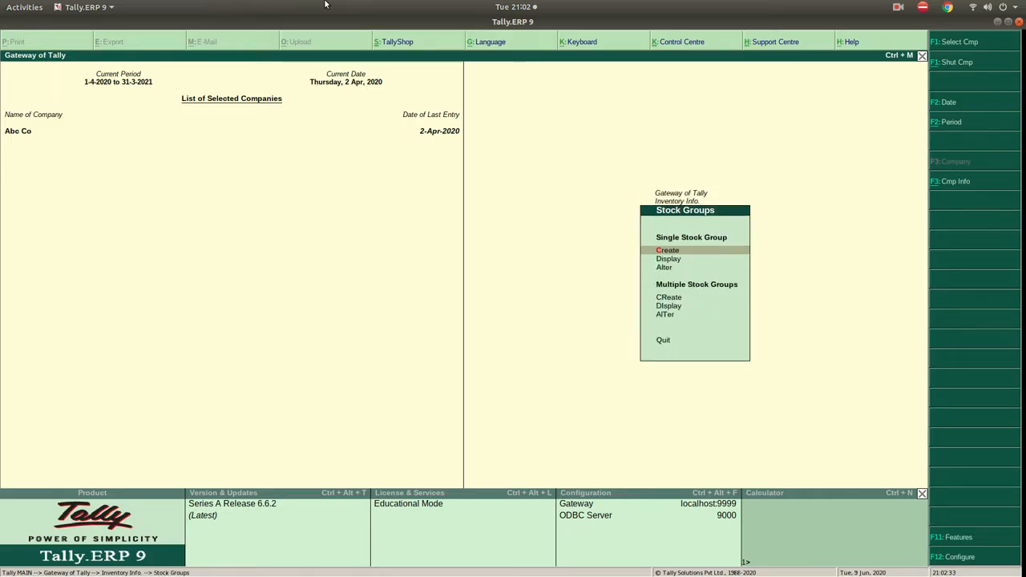
{"action": "key", "text": "Down"}
{"action": "key", "text": "Down"}
{"action": "key", "text": "Down"}
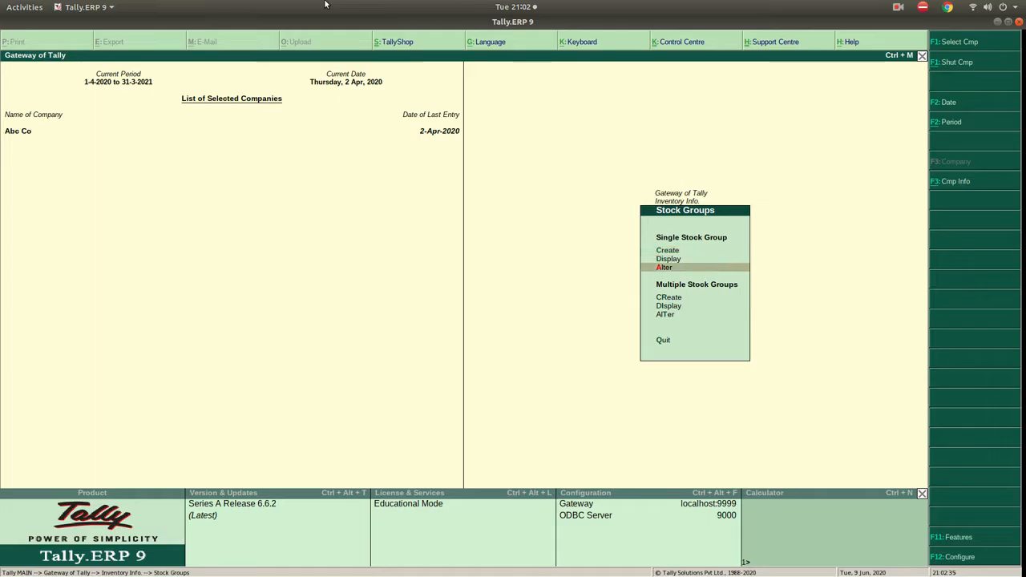
{"action": "key", "text": "Up"}
{"action": "key", "text": "Up"}
{"action": "key", "text": "Up"}
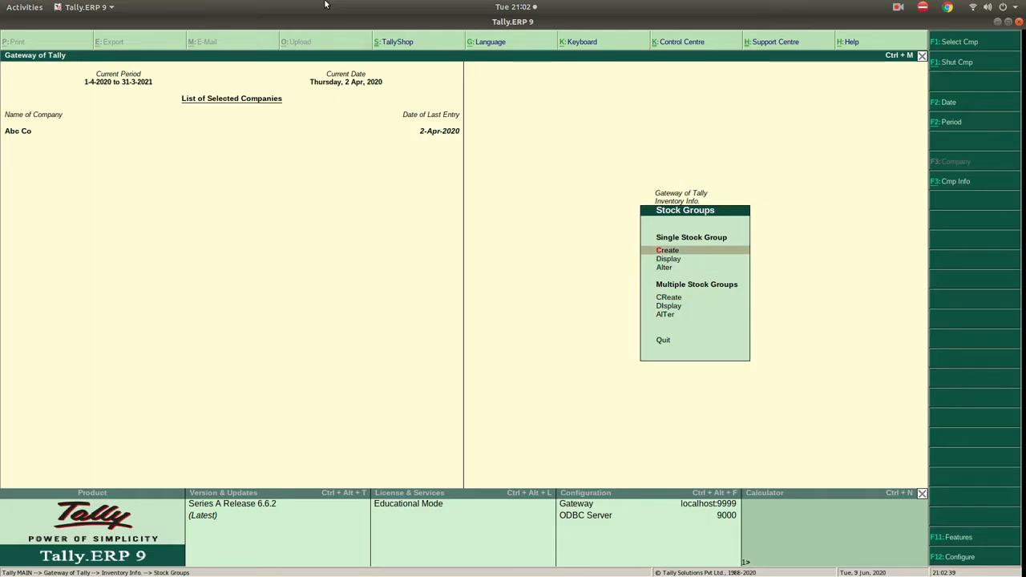
{"action": "key", "text": "Down"}
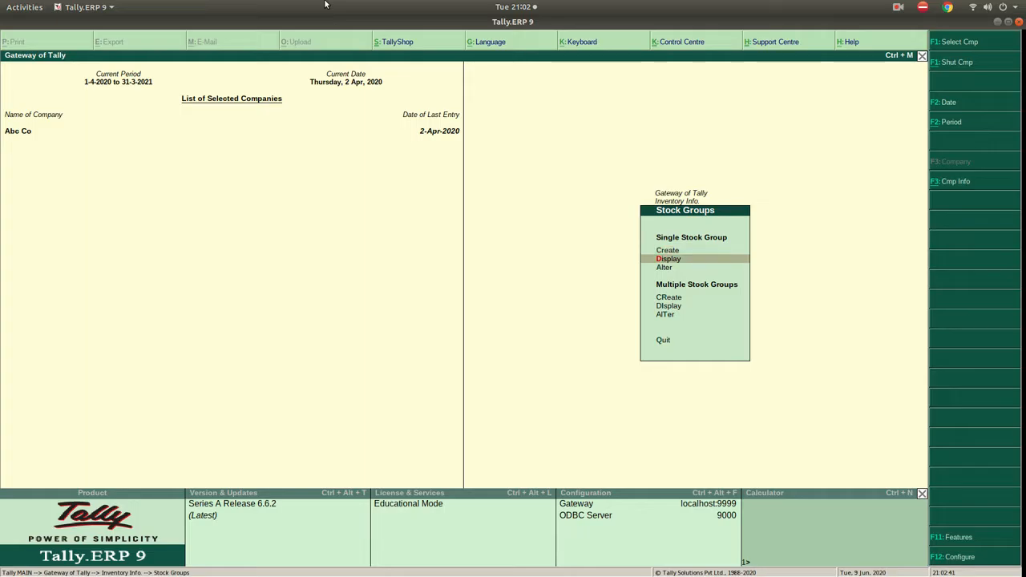
{"action": "key", "text": "Down"}
{"action": "key", "text": "Down"}
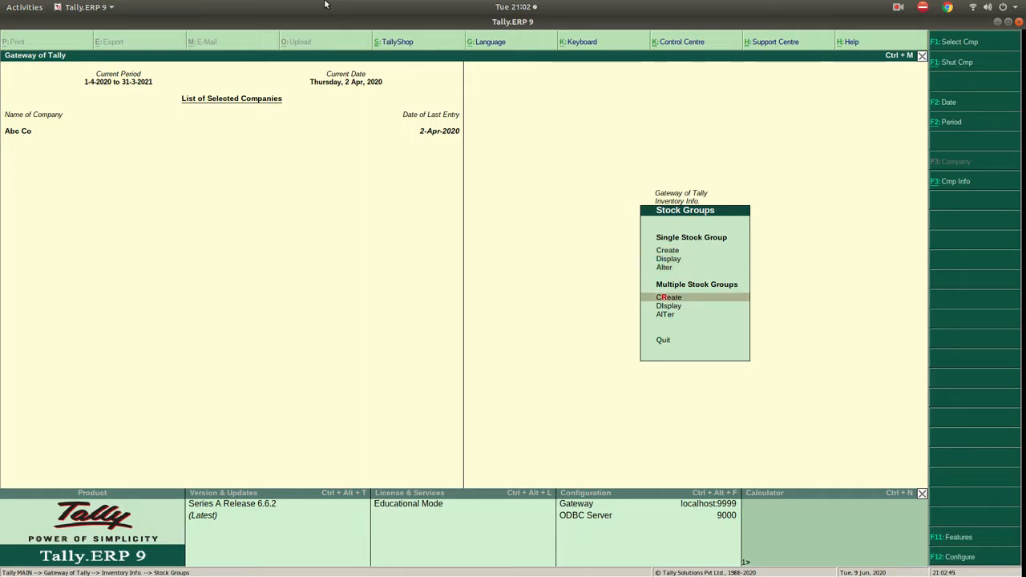
{"action": "key", "text": "Up"}
{"action": "key", "text": "Up"}
{"action": "key", "text": "Up"}
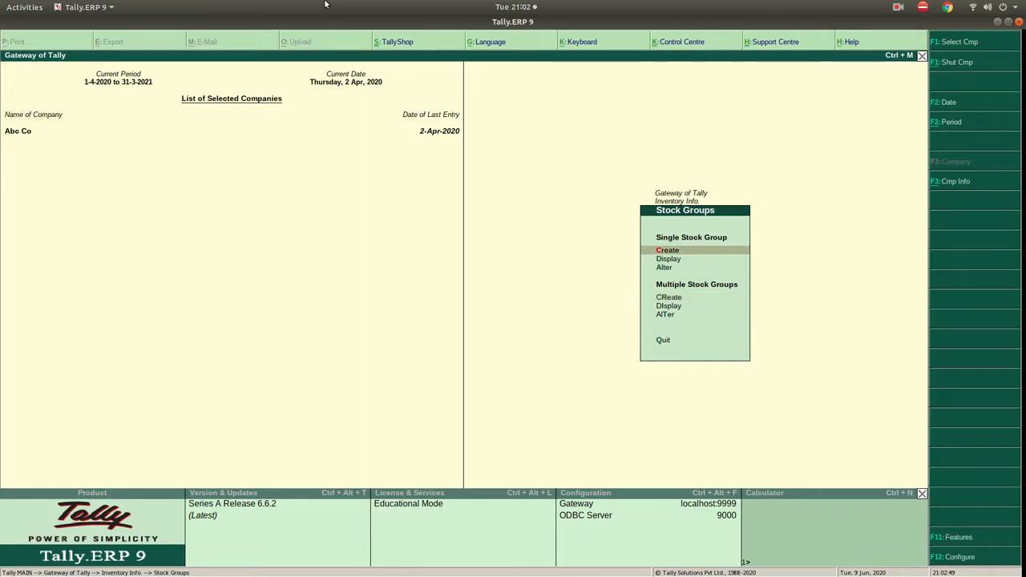
{"action": "key", "text": "Down"}
{"action": "key", "text": "Up"}
Step: Start a new single stock group named Computer & Accessories under Primary
{"action": "key", "text": "Return"}
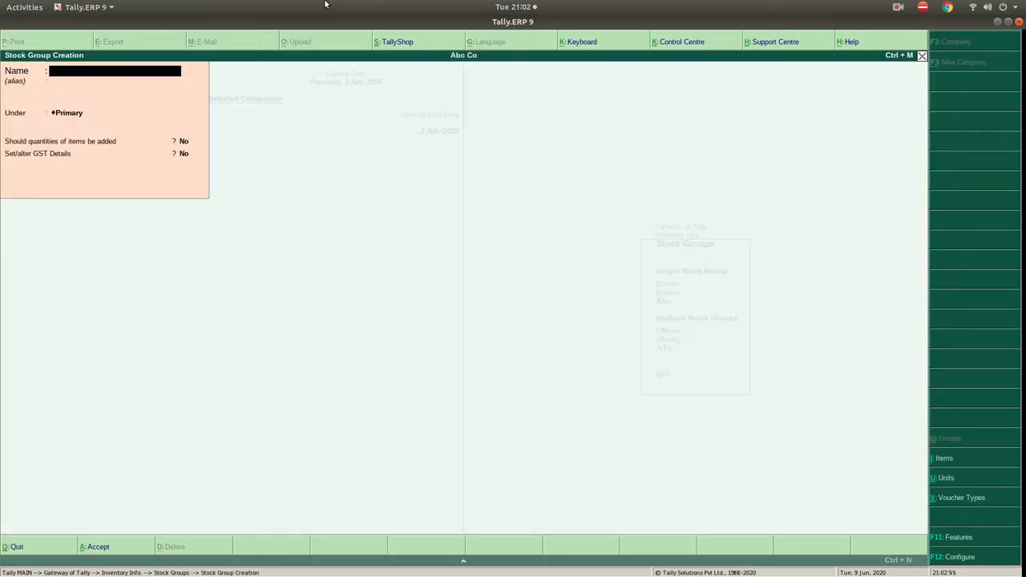
{"action": "type", "text": "Computer & Accessories"}
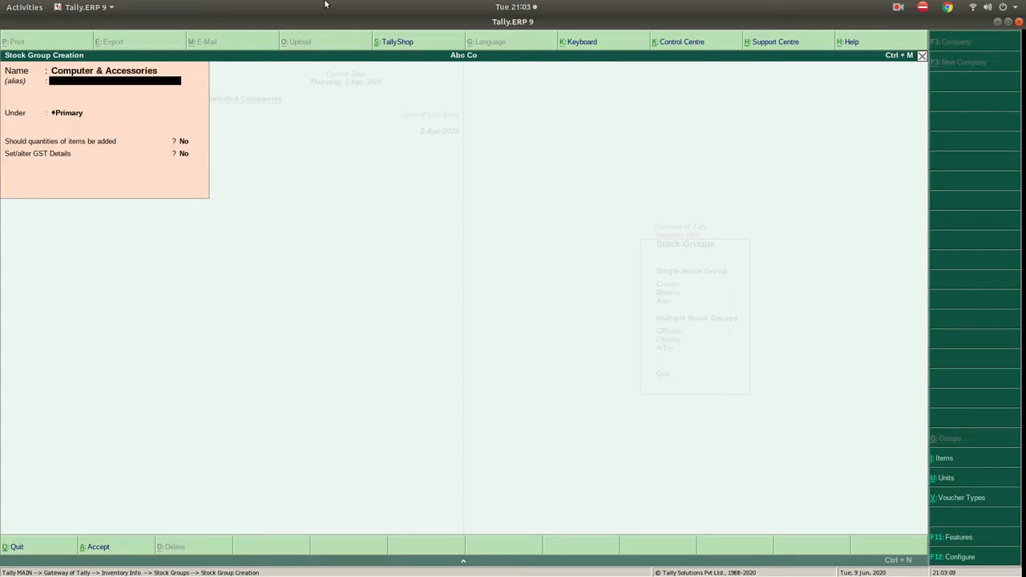
{"action": "key", "text": "Return"}
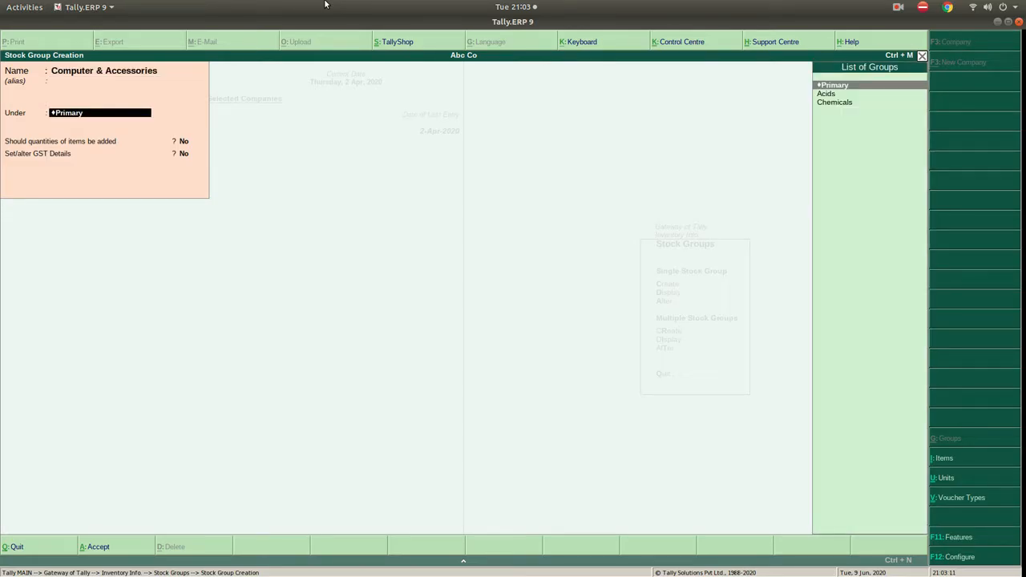
{"action": "key", "text": "Return"}
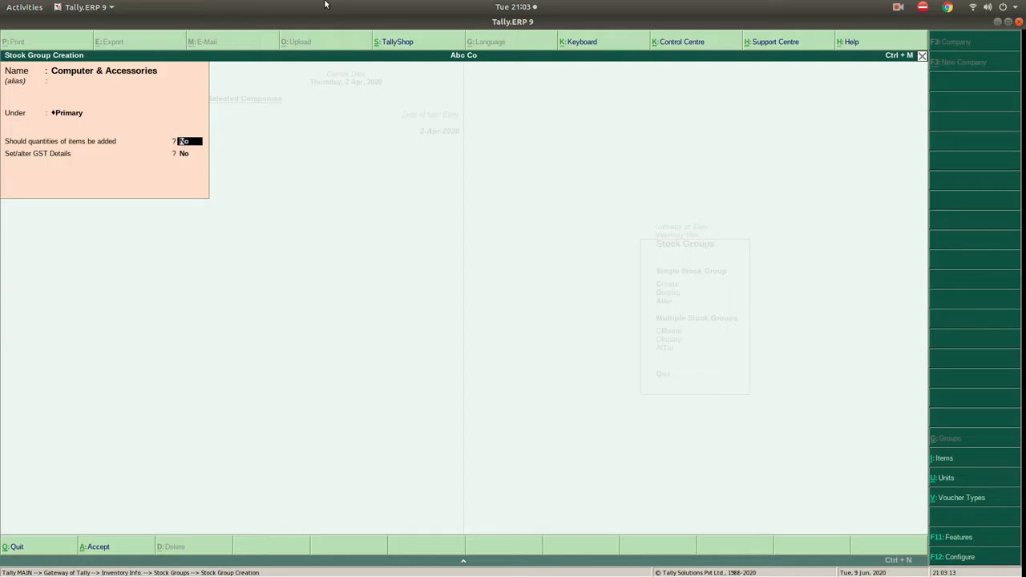
Step: Set both adding item quantities and setting GST details to Yes for Computer & Accessories
{"action": "type", "text": "y"}
{"action": "key", "text": "Return"}
{"action": "type", "text": "y"}
{"action": "key", "text": "Return"}
Step: Set the GST details of Computer & Accessories to Taxable with 18% integrated tax, and save the group
{"action": "key", "text": "Return"}
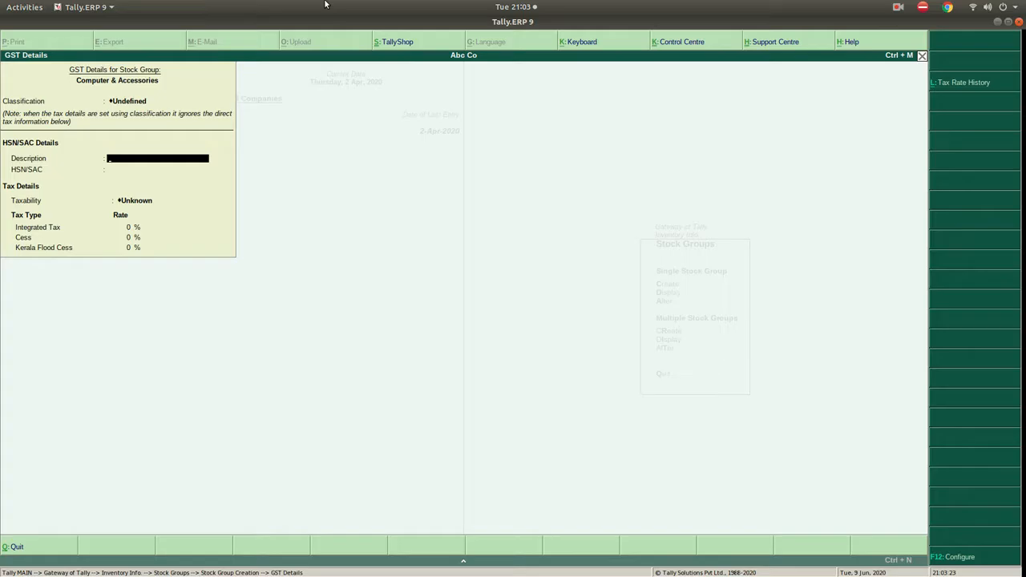
{"action": "key", "text": "Return"}
{"action": "key", "text": "Return"}
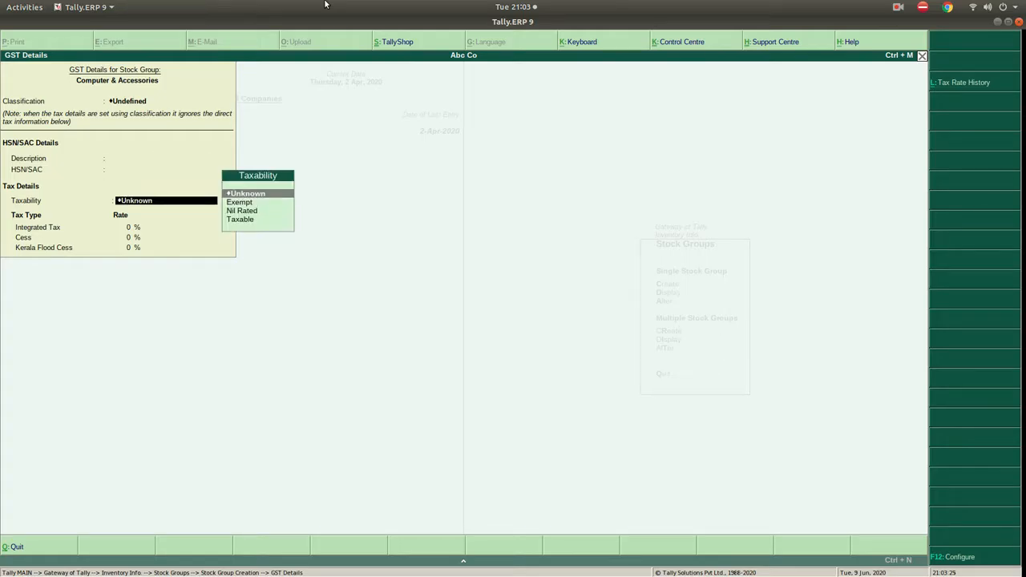
{"action": "key", "text": "Down"}
{"action": "key", "text": "Down"}
{"action": "key", "text": "Down"}
{"action": "key", "text": "Return"}
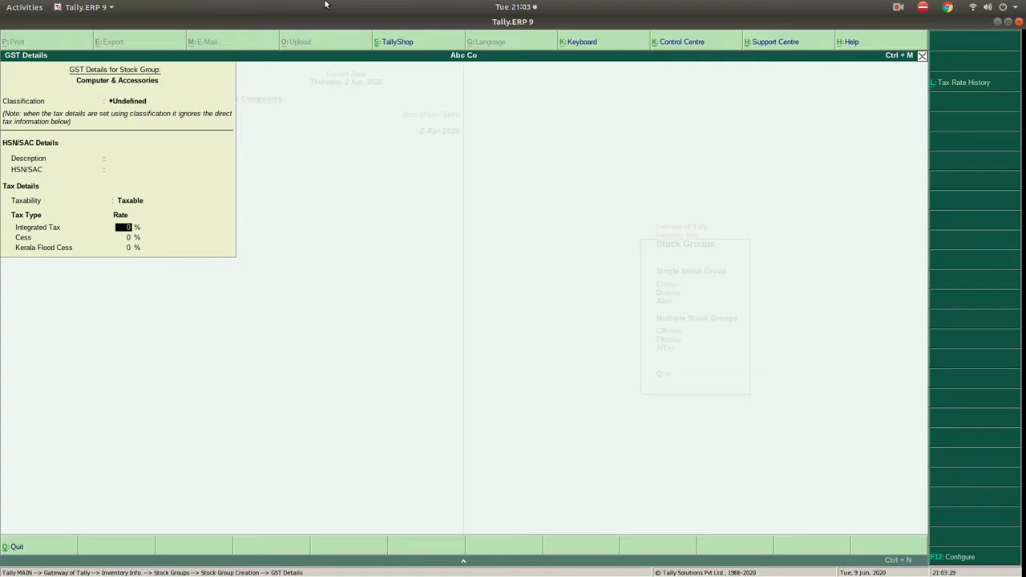
{"action": "type", "text": "18"}
{"action": "key", "text": "Return"}
{"action": "key", "text": "Return"}
{"action": "key", "text": "Return"}
{"action": "key", "text": "Return"}
{"action": "key", "text": "Return"}
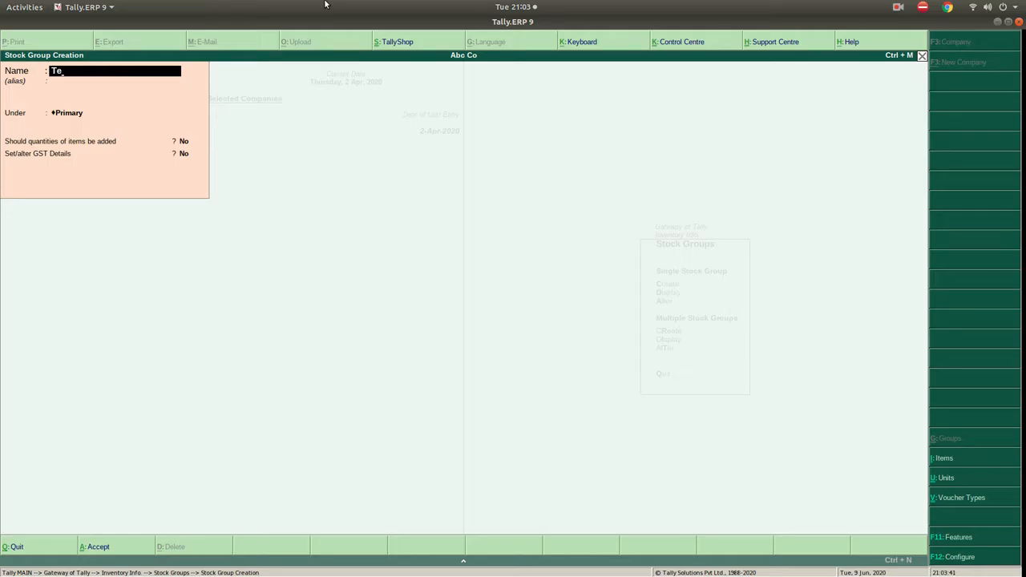
Step: Name the next stock group Telephone & Accessories and place it under Primary
{"action": "type", "text": "Telephone & Accessor"}
{"action": "key", "text": "Return"}
{"action": "key", "text": "Return"}
{"action": "key", "text": "Return"}
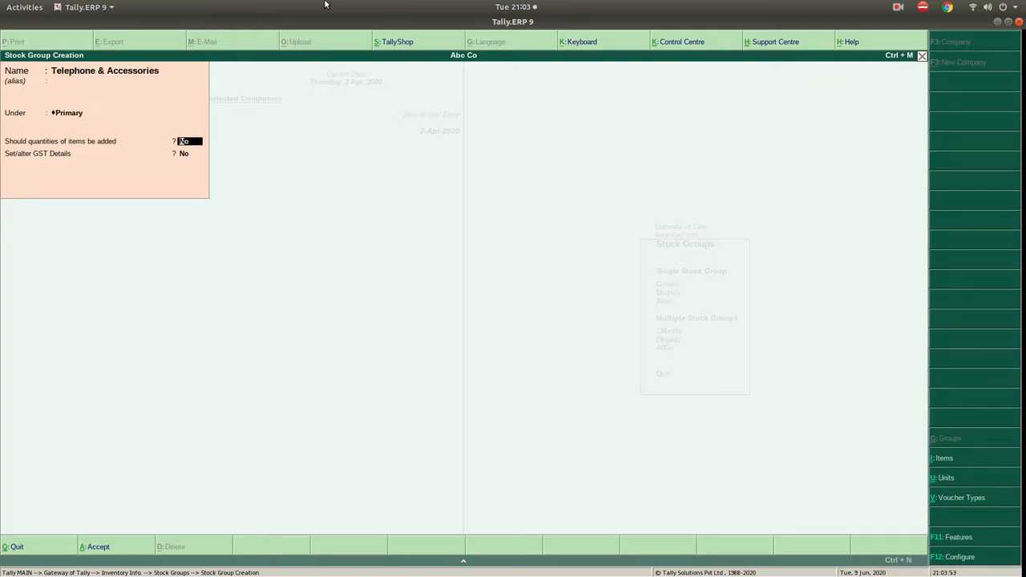
Step: Set both adding item quantities and setting GST details to Yes for Telephone & Accessories
{"action": "type", "text": "y"}
{"action": "key", "text": "Return"}
{"action": "type", "text": "y"}
{"action": "key", "text": "Return"}
Step: Make Telephone & Accessories Taxable with 18% integrated tax, save the group and leave stock group creation
{"action": "key", "text": "Return"}
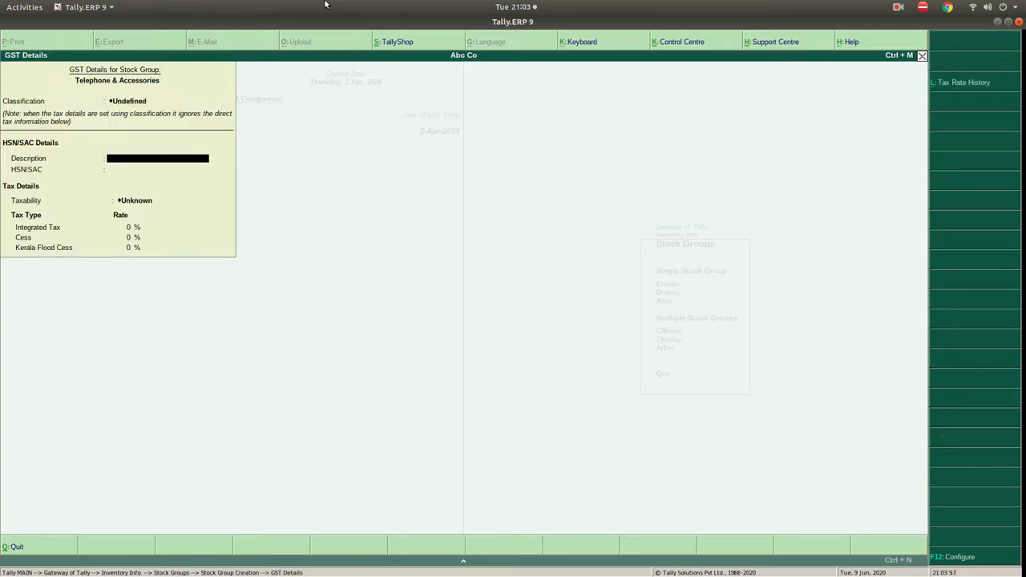
{"action": "key", "text": "Return"}
{"action": "key", "text": "Return"}
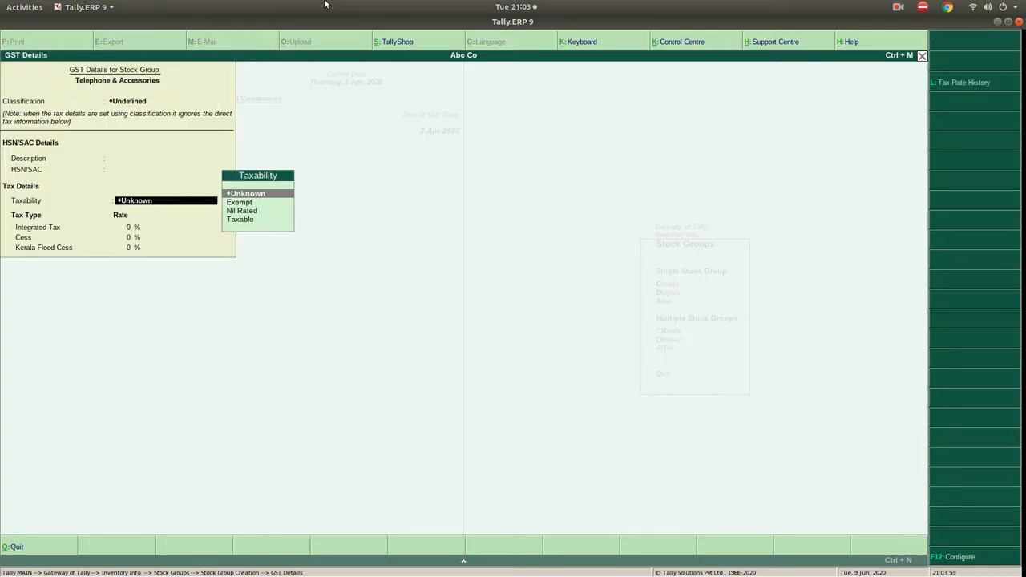
{"action": "key", "text": "Down"}
{"action": "key", "text": "Down"}
{"action": "key", "text": "Down"}
{"action": "key", "text": "Return"}
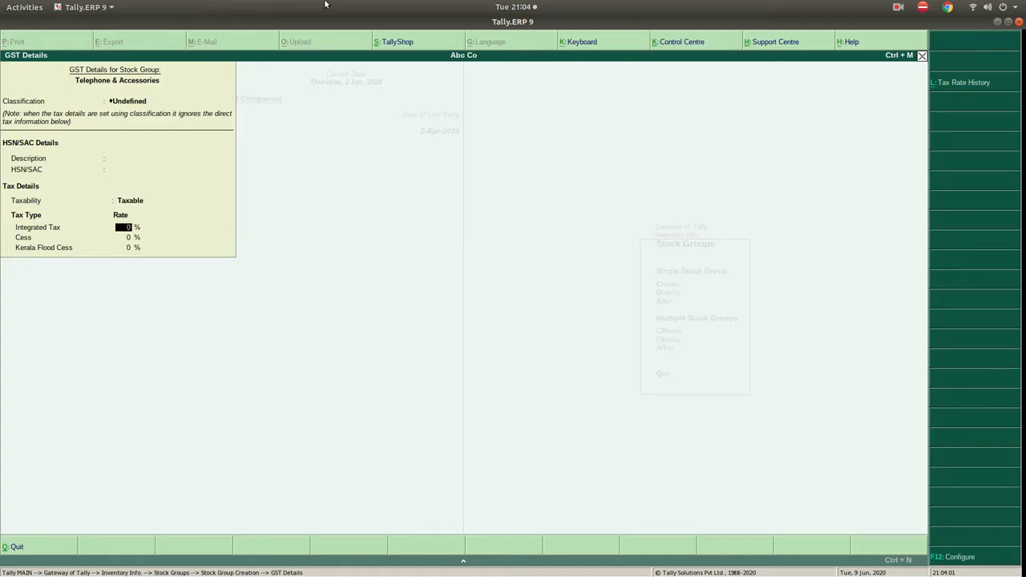
{"action": "type", "text": "18"}
{"action": "key", "text": "Return"}
{"action": "key", "text": "BackSpace"}
{"action": "key", "text": "Return"}
{"action": "key", "text": "Return"}
{"action": "key", "text": "Return"}
{"action": "key", "text": "Return"}
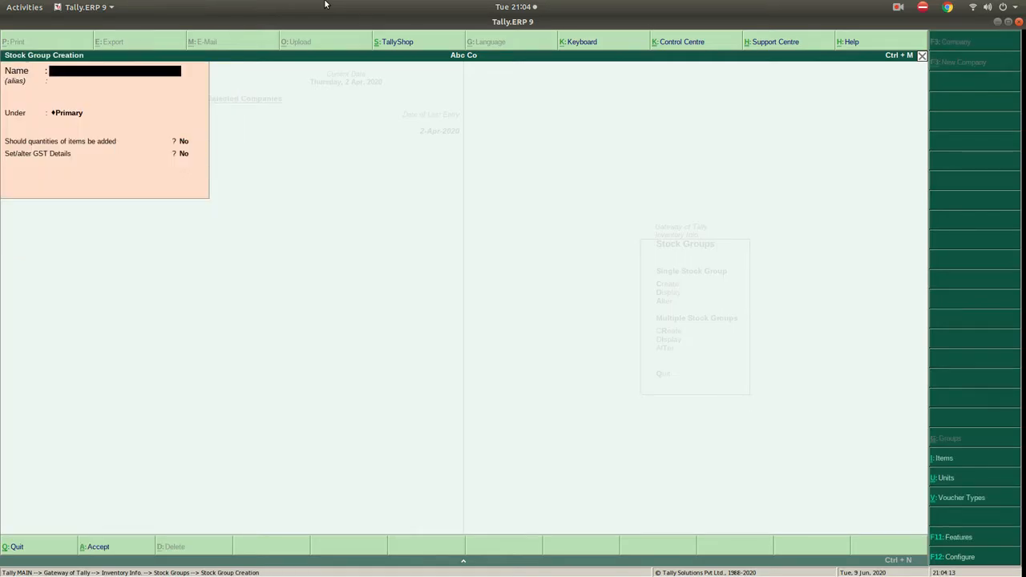
{"action": "key", "text": "Escape"}
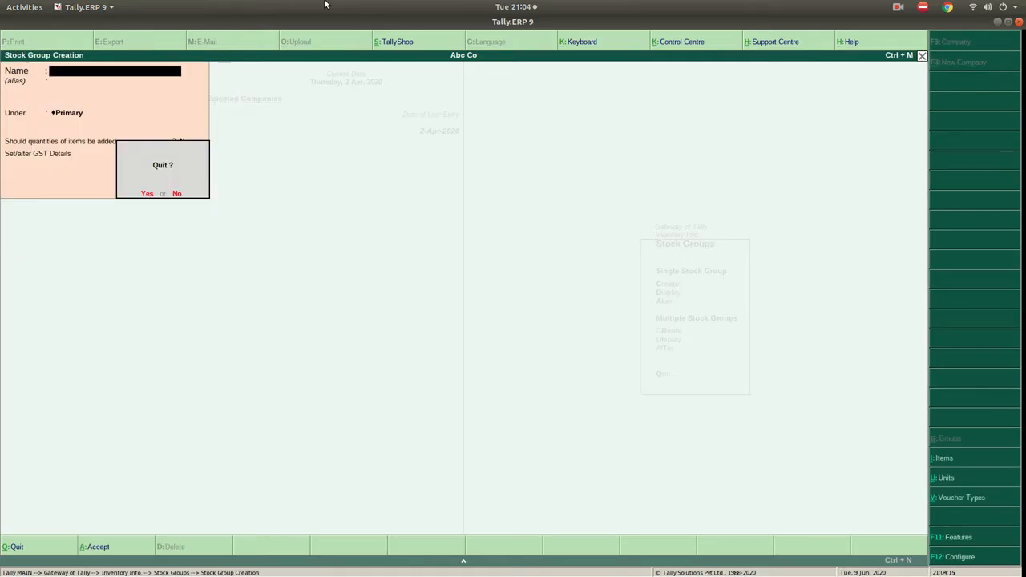
{"action": "key", "text": "Return"}
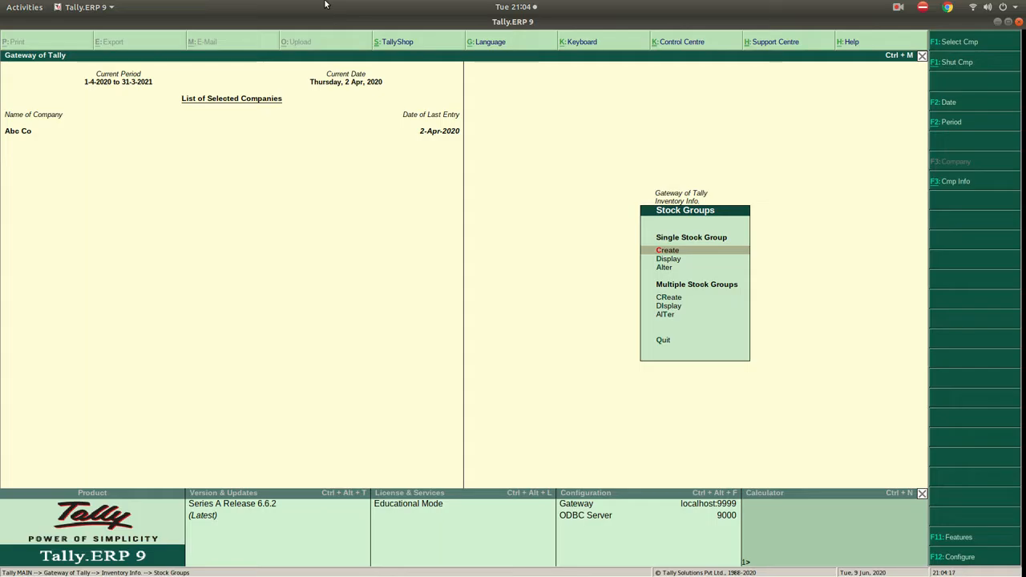
Step: Look through the list of existing single stock groups in display mode, and leave it without opening any group
{"action": "key", "text": "Down"}
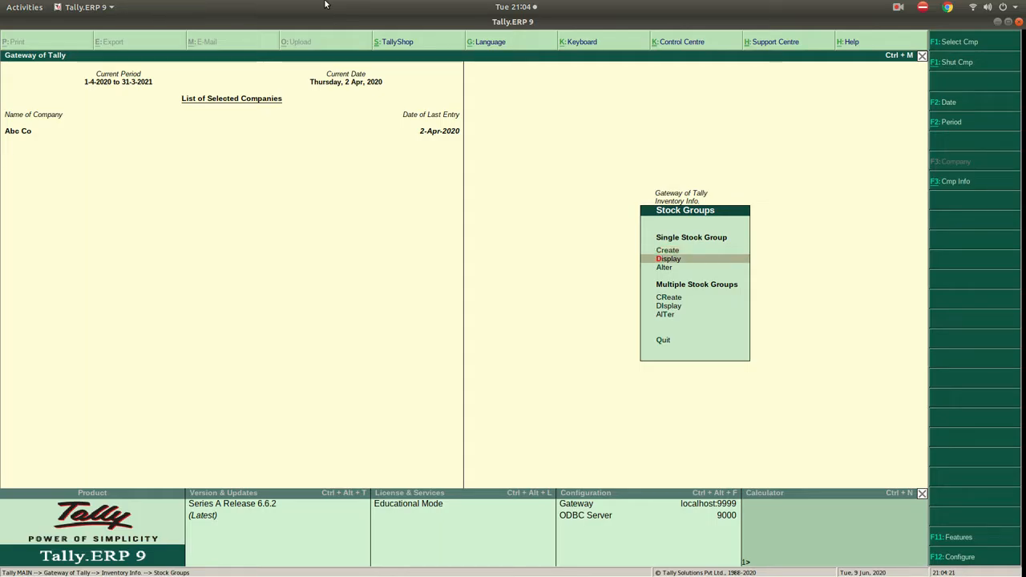
{"action": "key", "text": "Return"}
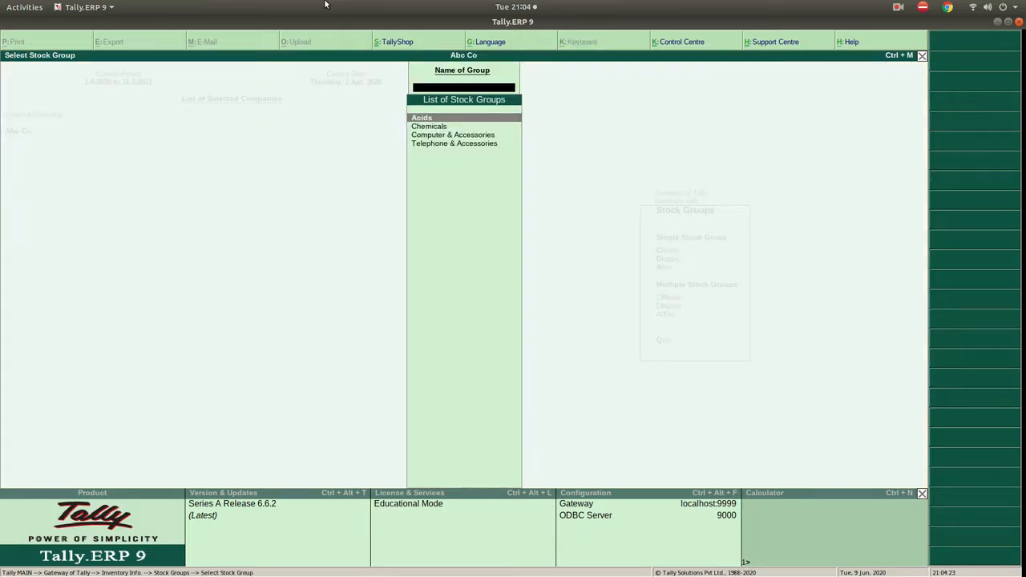
{"action": "key", "text": "Down"}
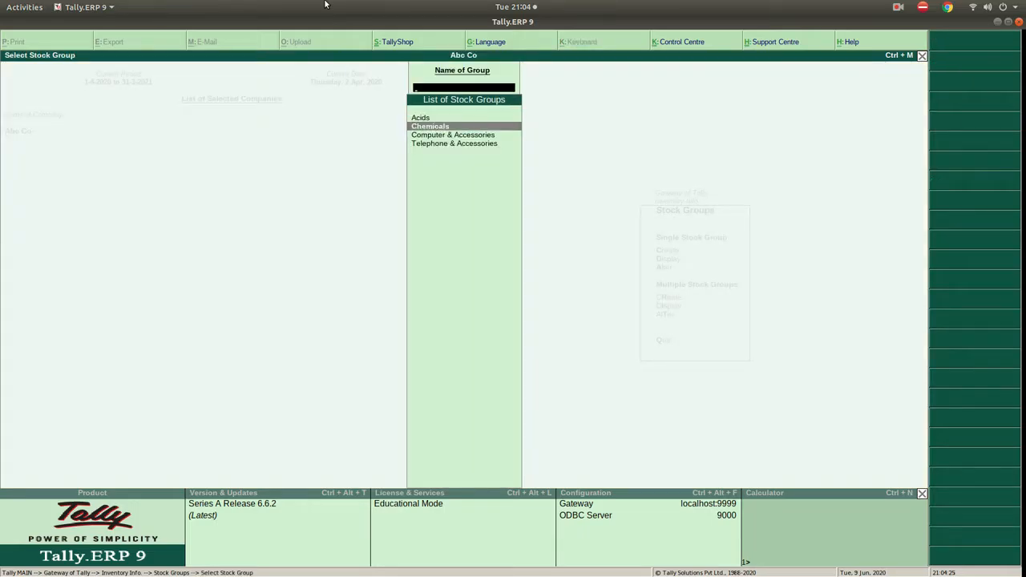
{"action": "key", "text": "Up"}
{"action": "key", "text": "Down"}
{"action": "key", "text": "Down"}
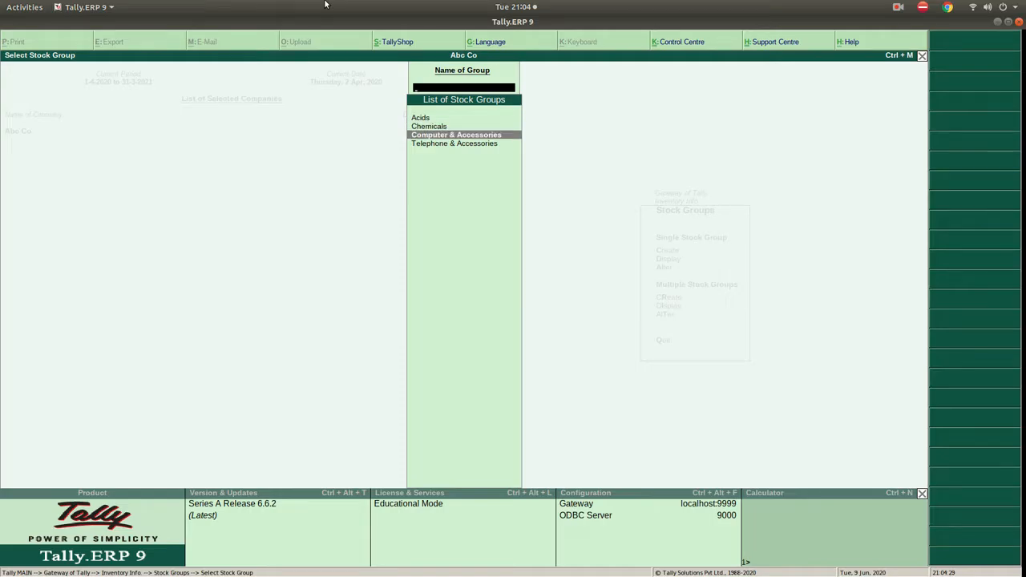
{"action": "key", "text": "Down"}
{"action": "key", "text": "Up"}
{"action": "key", "text": "Down"}
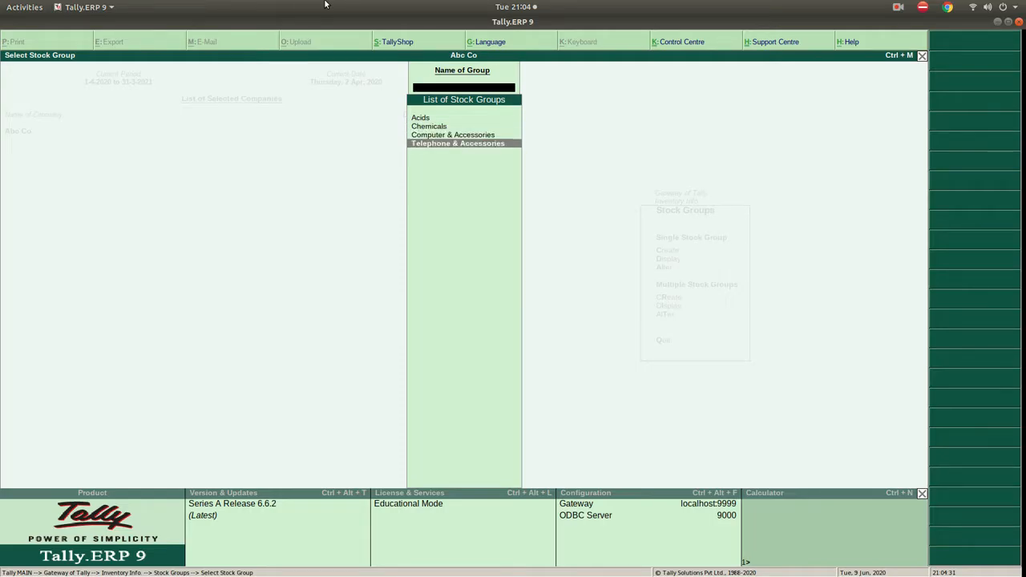
{"action": "key", "text": "Up"}
{"action": "key", "text": "Down"}
{"action": "key", "text": "Escape"}
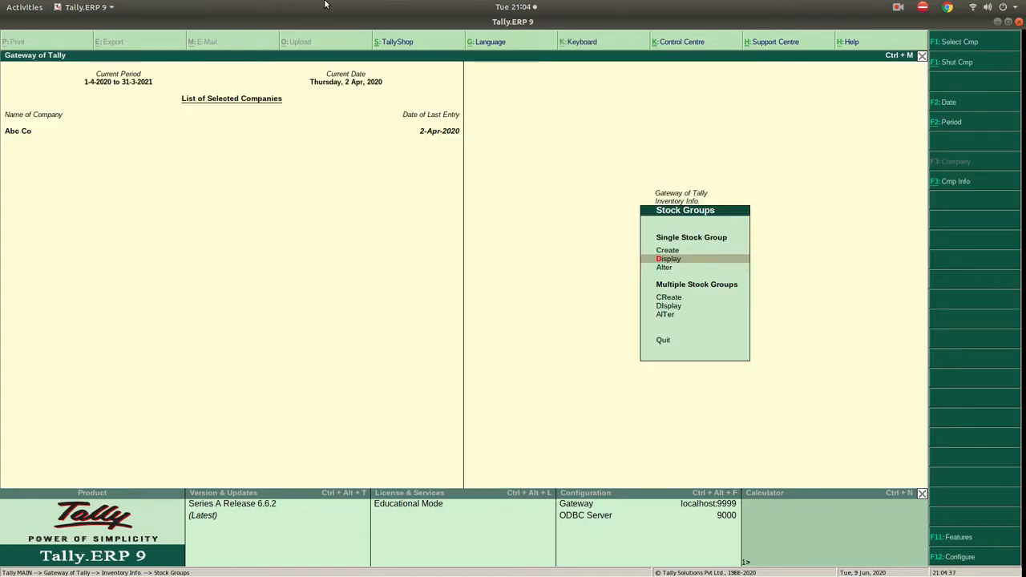
Step: Open the Computer & Accessories stock group for alteration, shorten its name to Computer, and decline to save it
{"action": "key", "text": "Down"}
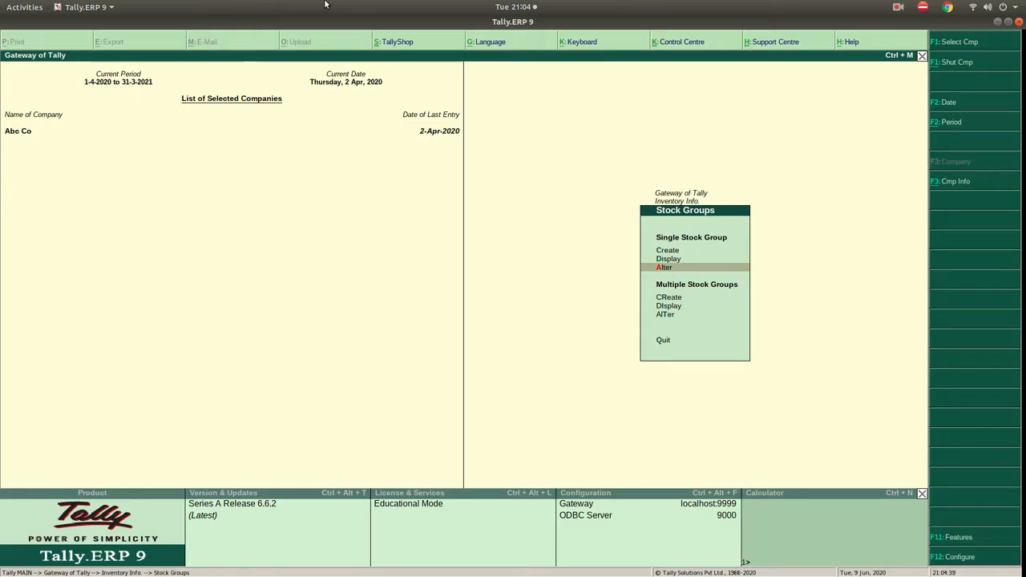
{"action": "key", "text": "Return"}
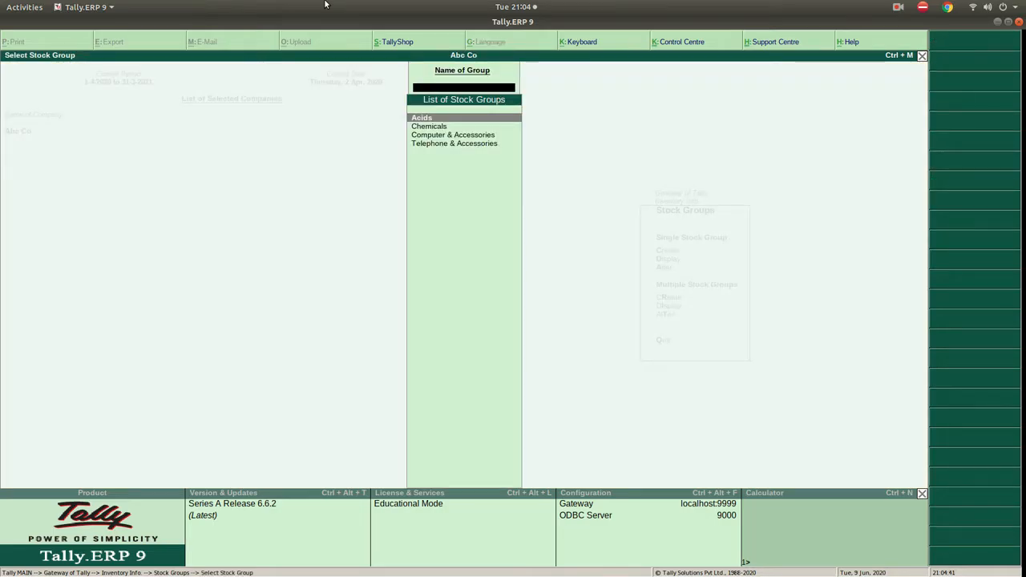
{"action": "key", "text": "Down"}
{"action": "key", "text": "Down"}
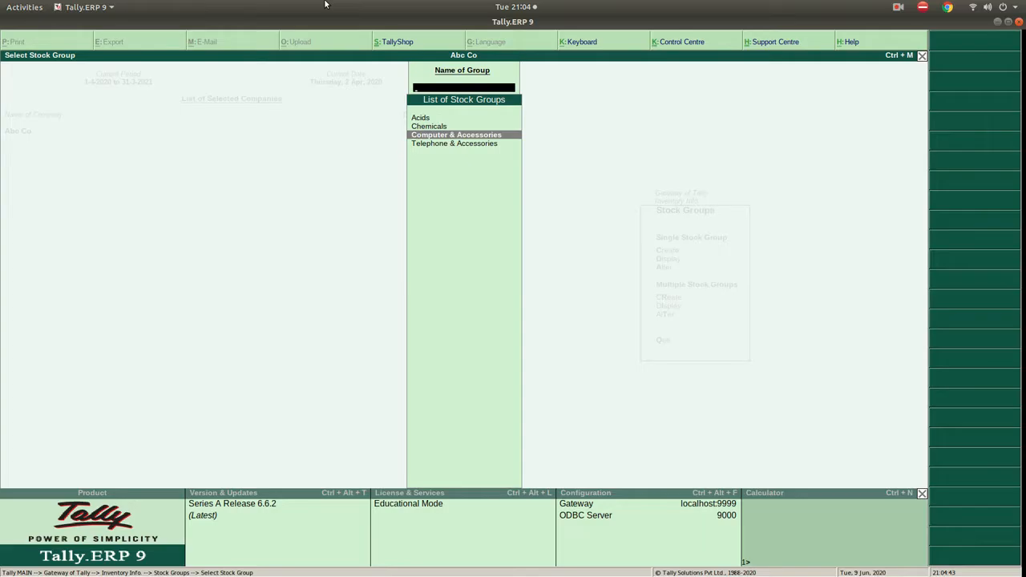
{"action": "key", "text": "Return"}
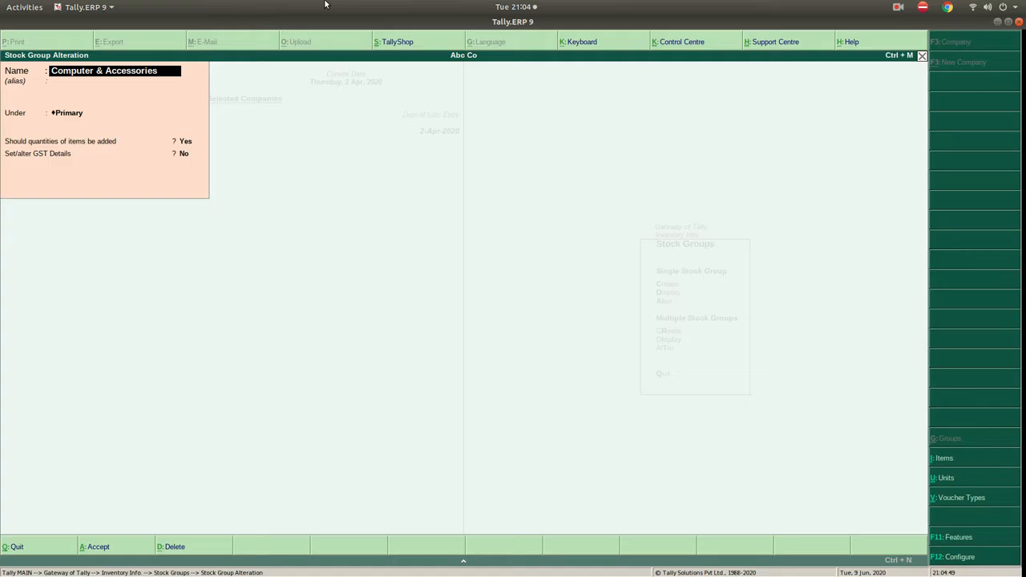
{"action": "key", "text": "BackSpace"}
{"action": "key", "text": "BackSpace"}
{"action": "key", "text": "BackSpace"}
{"action": "key", "text": "BackSpace"}
{"action": "key", "text": "BackSpace"}
{"action": "key", "text": "BackSpace"}
{"action": "key", "text": "BackSpace"}
{"action": "key", "text": "BackSpace"}
{"action": "key", "text": "BackSpace"}
{"action": "key", "text": "BackSpace"}
{"action": "key", "text": "Return"}
{"action": "key", "text": "Return"}
{"action": "key", "text": "Return"}
{"action": "key", "text": "Return"}
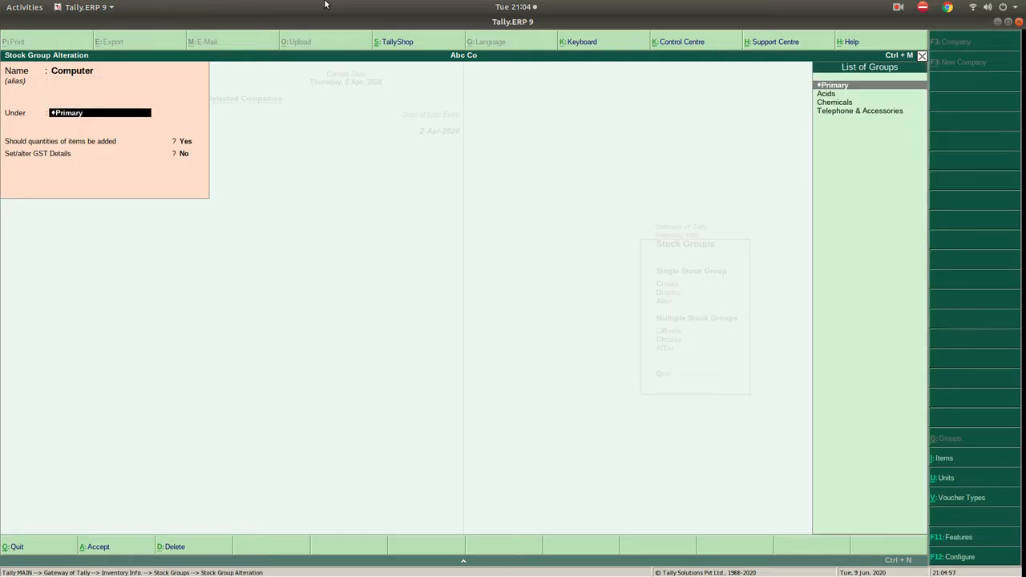
{"action": "key", "text": "Return"}
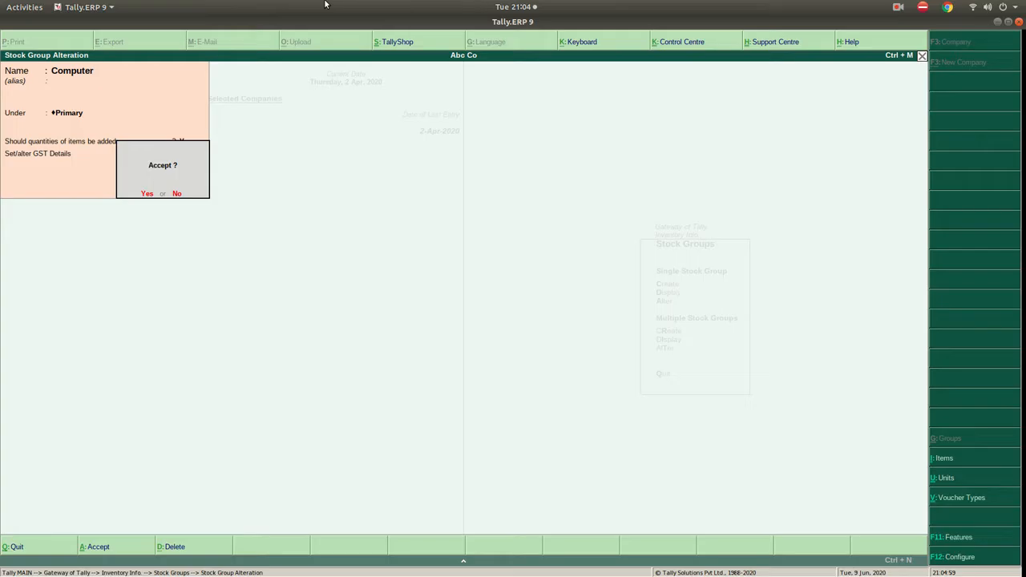
{"action": "key", "text": "n"}
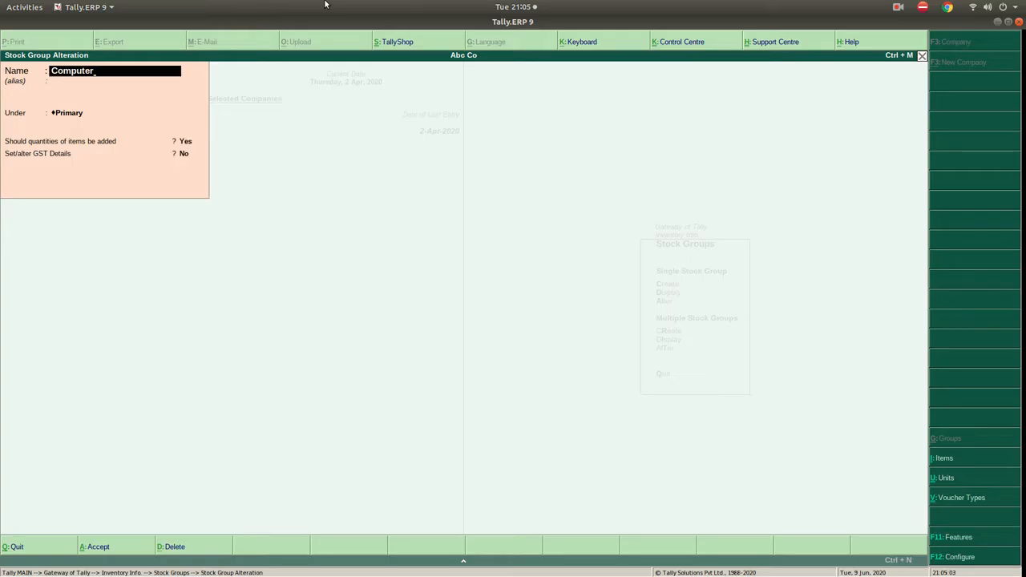
Step: Restore the stock group's name to Computer & Accessories, save it, and leave stock group alteration
{"action": "type", "text": "& A"}
{"action": "type", "text": "cc"}
{"action": "key", "text": "Return"}
{"action": "key", "text": "Return"}
{"action": "key", "text": "Return"}
{"action": "key", "text": "Return"}
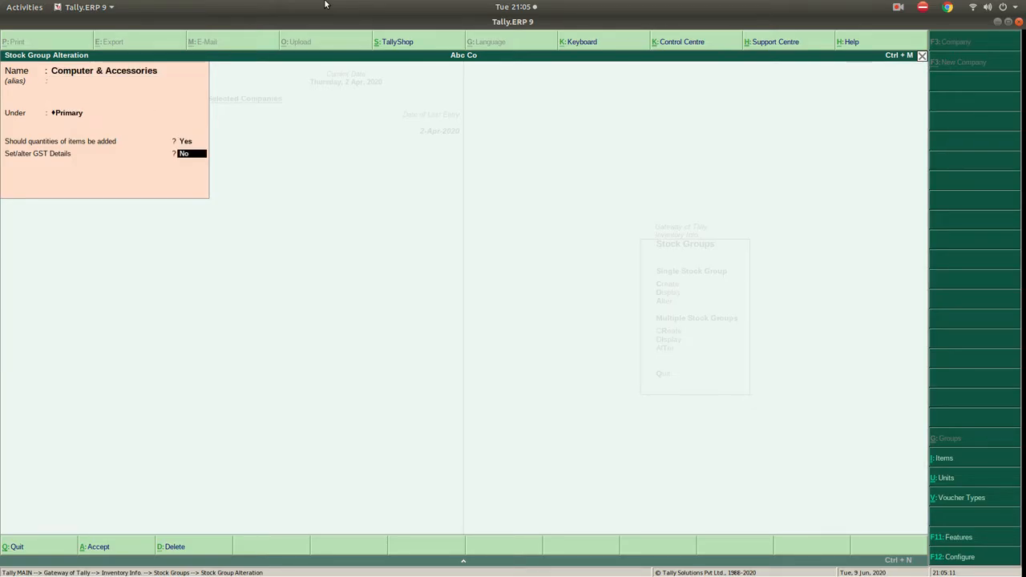
{"action": "key", "text": "Return"}
{"action": "key", "text": "Return"}
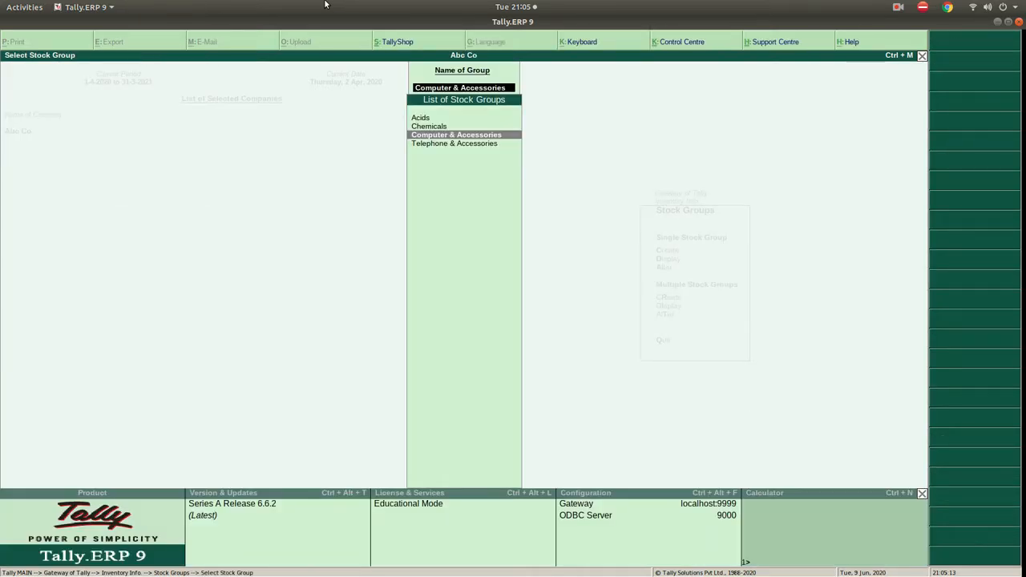
{"action": "key", "text": "Down"}
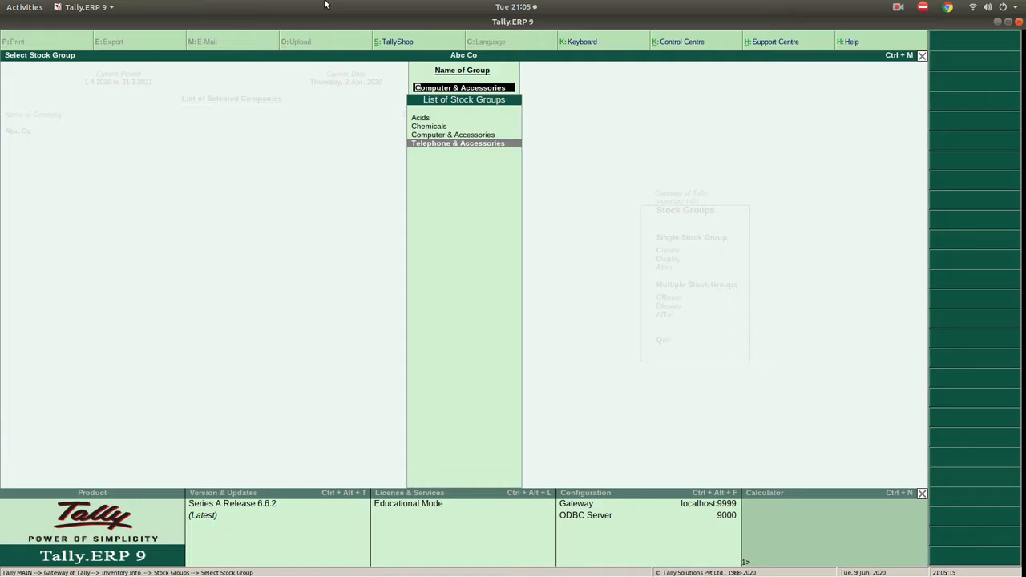
{"action": "key", "text": "Escape"}
{"action": "key", "text": "Escape"}
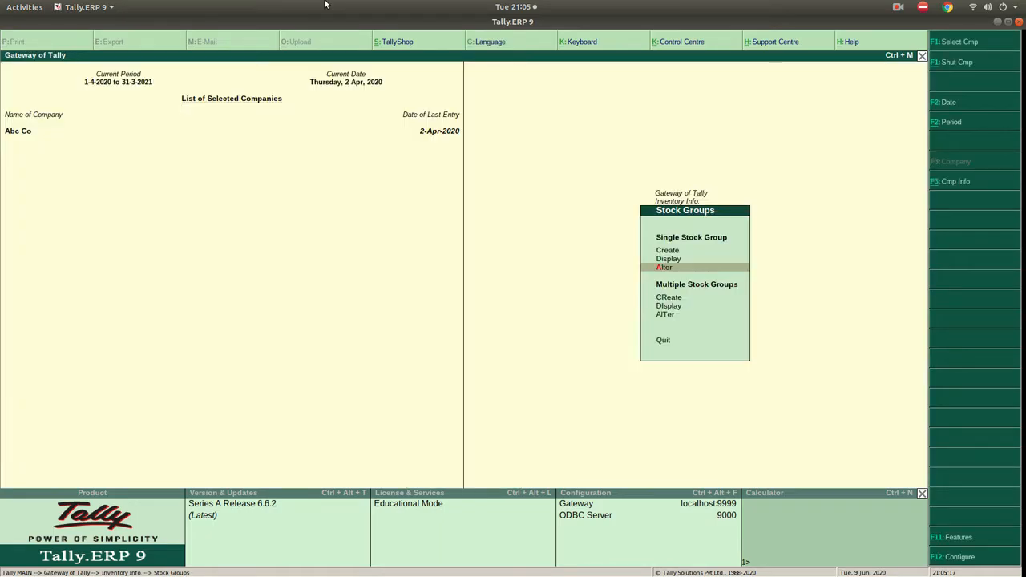
{"action": "key", "text": "Up"}
{"action": "key", "text": "Up"}
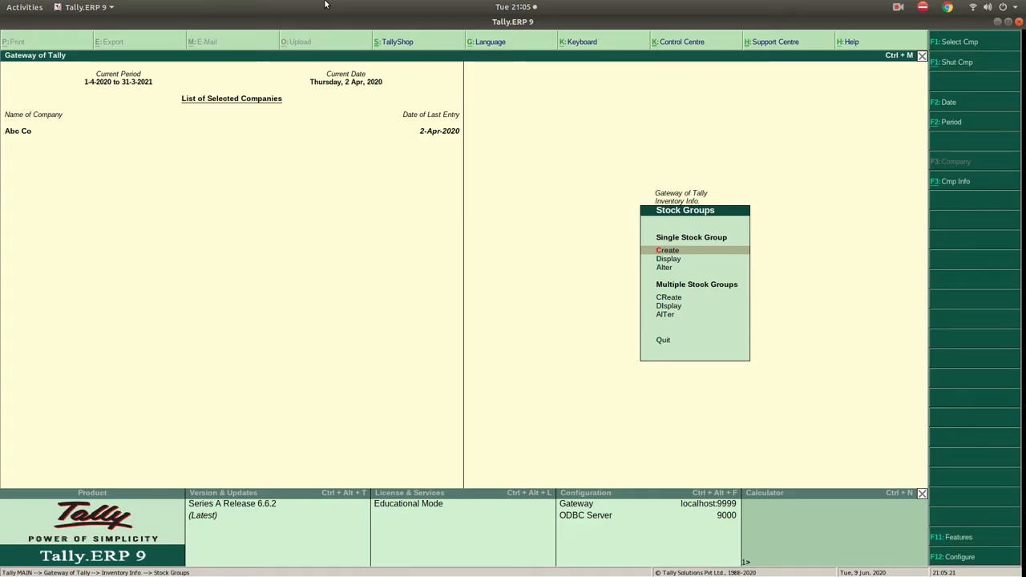
{"action": "key", "text": "Down"}
{"action": "key", "text": "Down"}
{"action": "key", "text": "Up"}
{"action": "key", "text": "Up"}
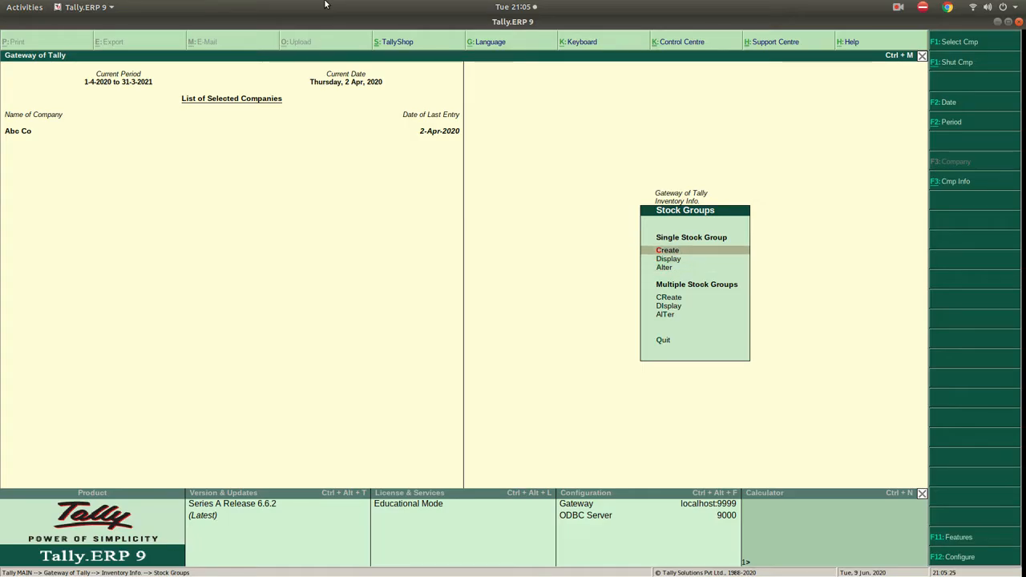
{"action": "key", "text": "Down"}
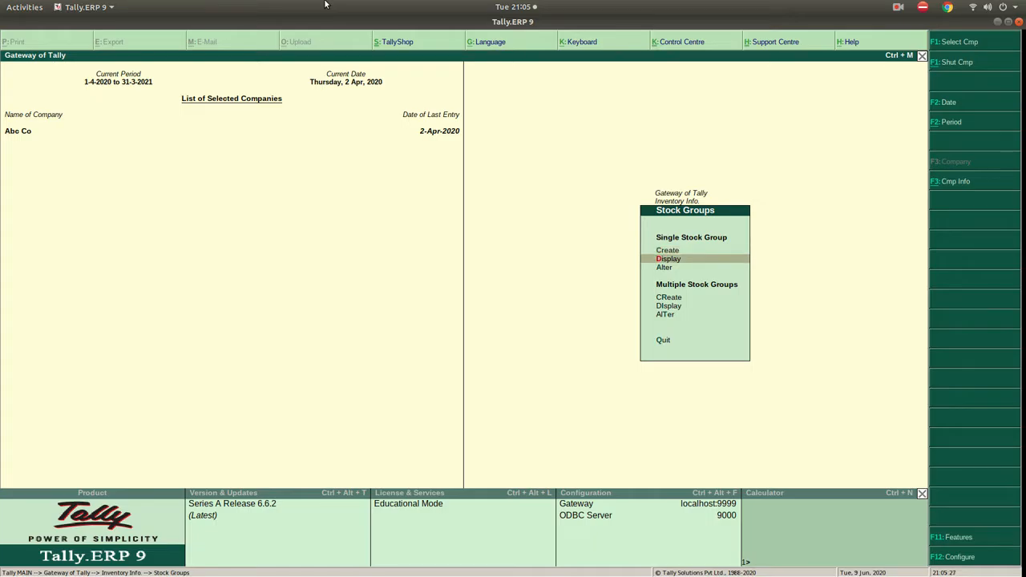
{"action": "key", "text": "Down"}
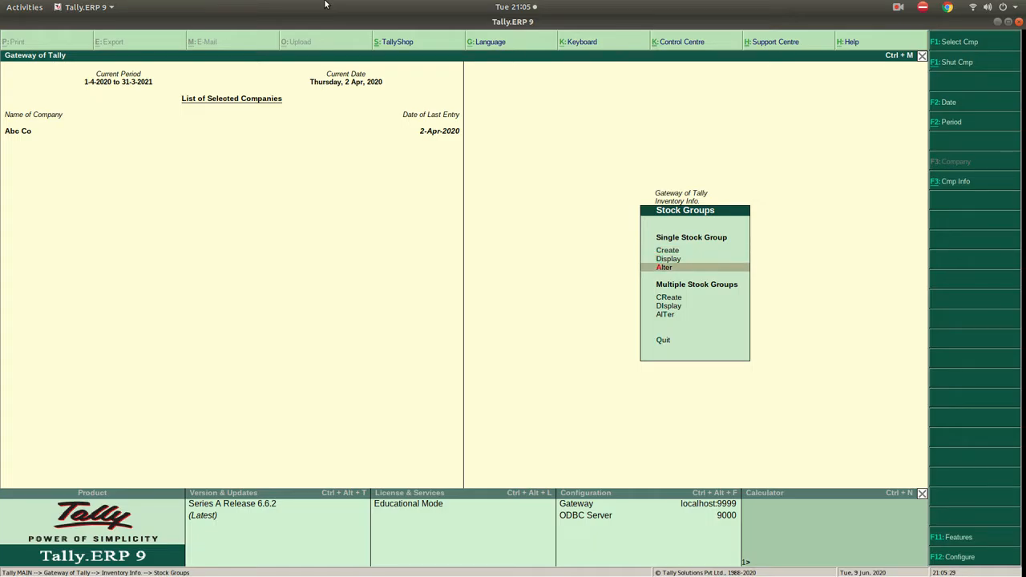
{"action": "key", "text": "Down"}
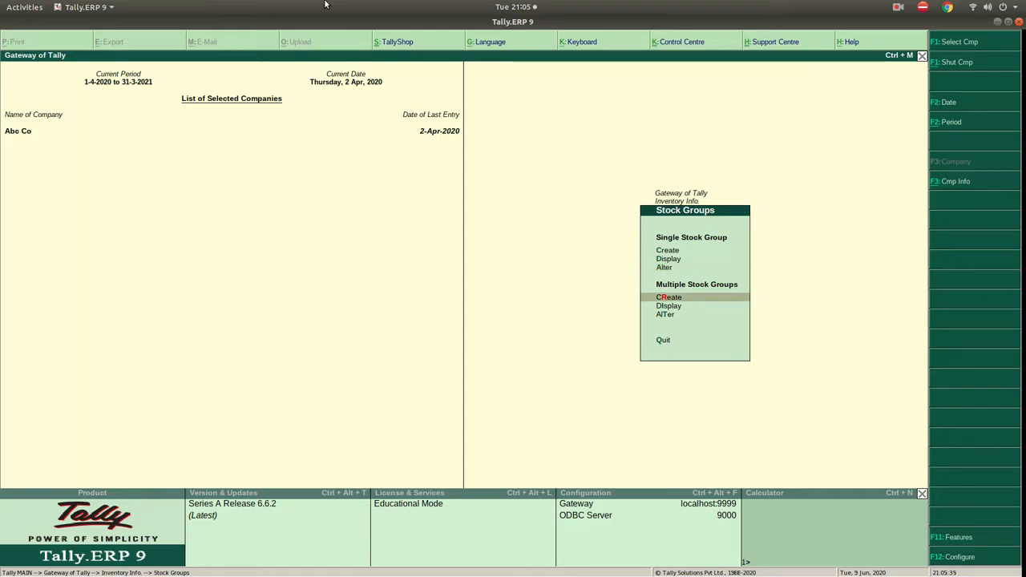
{"action": "key", "text": "Down"}
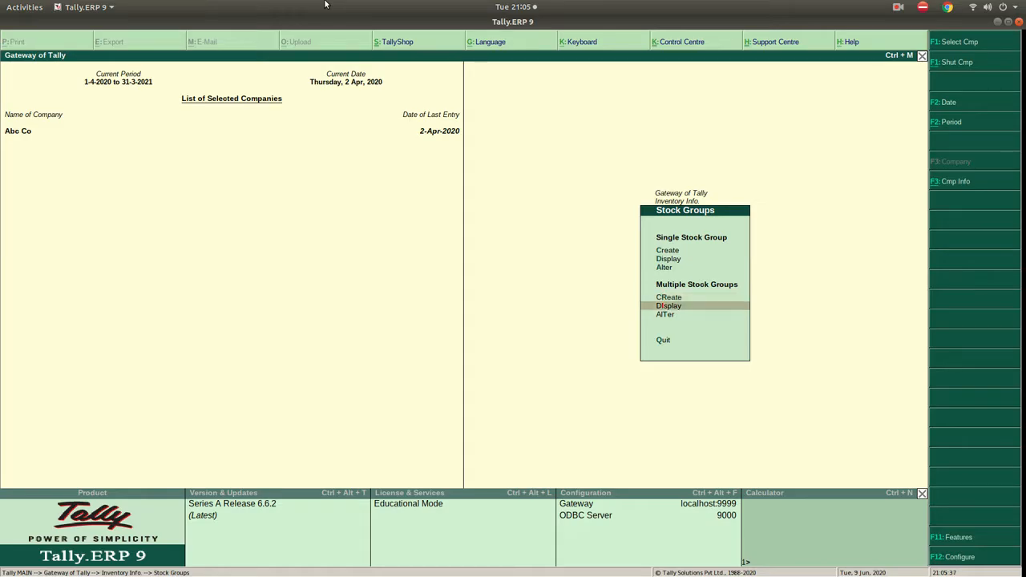
Step: Start creating multiple stock groups under All Items and add Hardware under Primary, with adding item quantities set to Yes
{"action": "key", "text": "Up"}
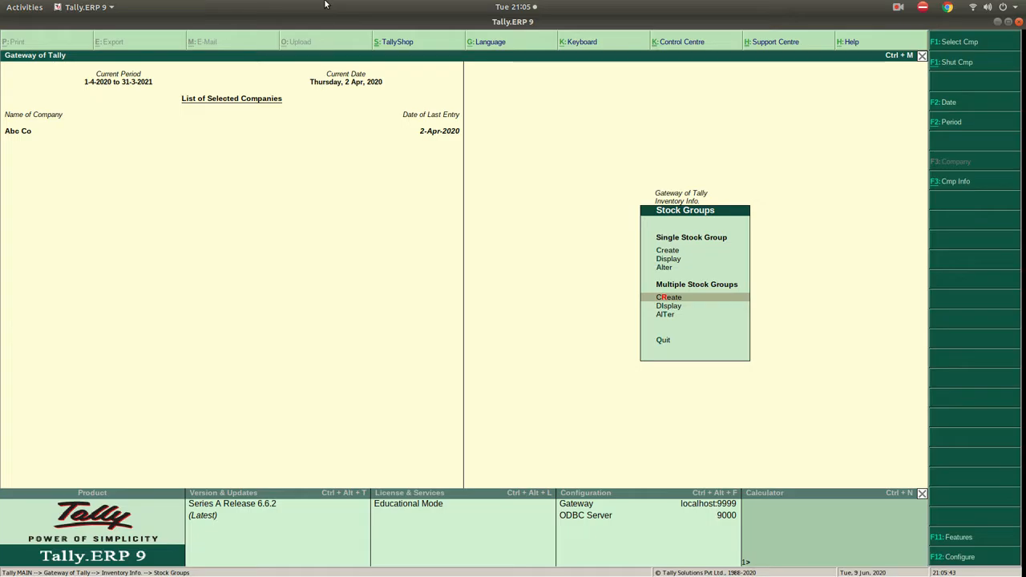
{"action": "key", "text": "Return"}
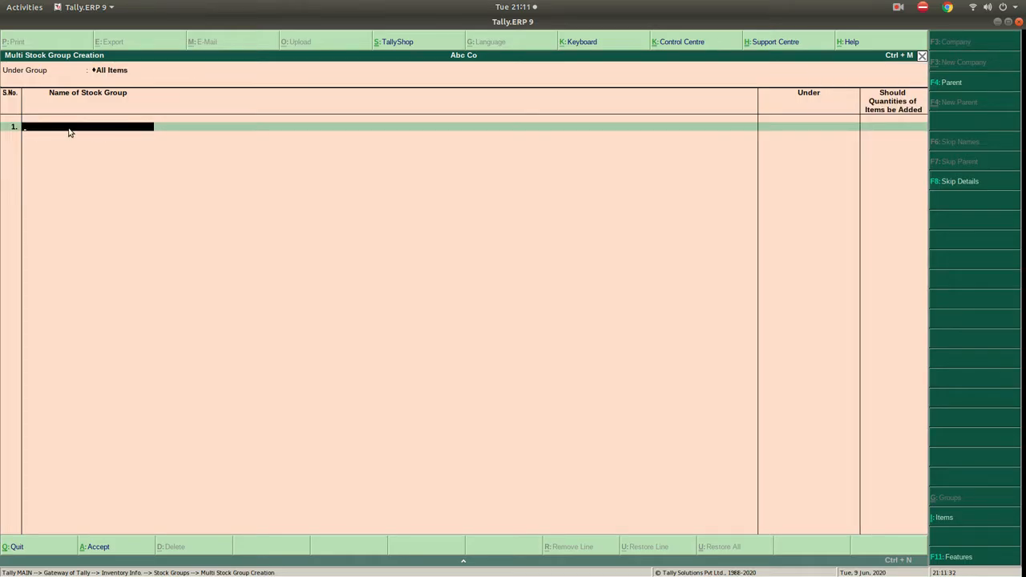
{"action": "type", "text": "Hardware"}
{"action": "key", "text": "Return"}
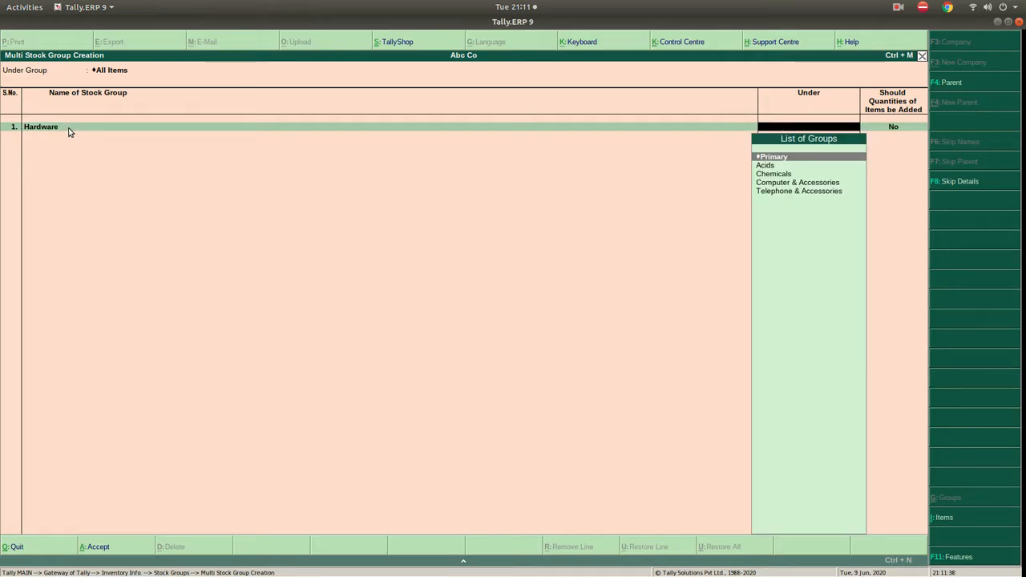
{"action": "key", "text": "Return"}
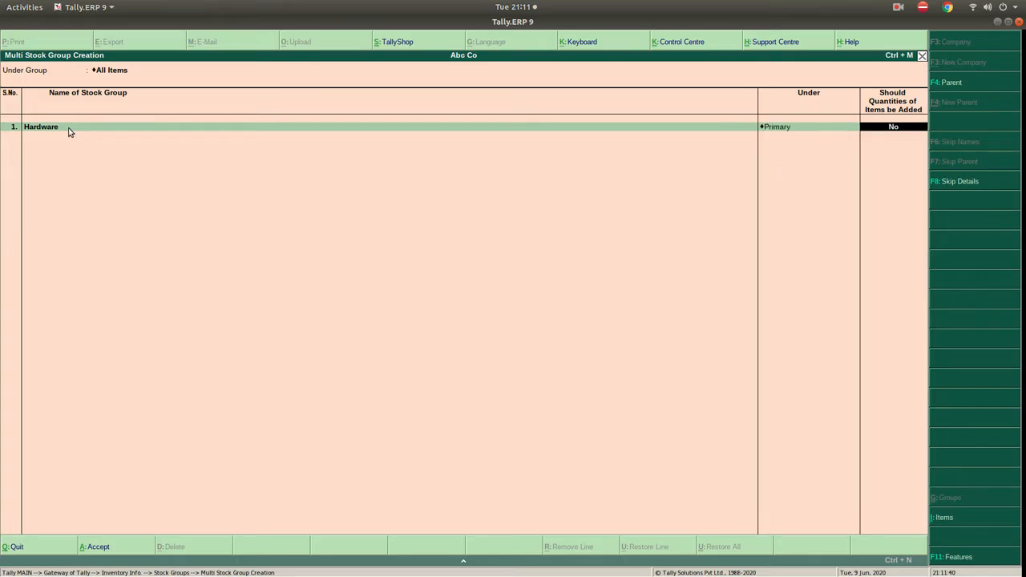
{"action": "type", "text": "y"}
{"action": "key", "text": "Return"}
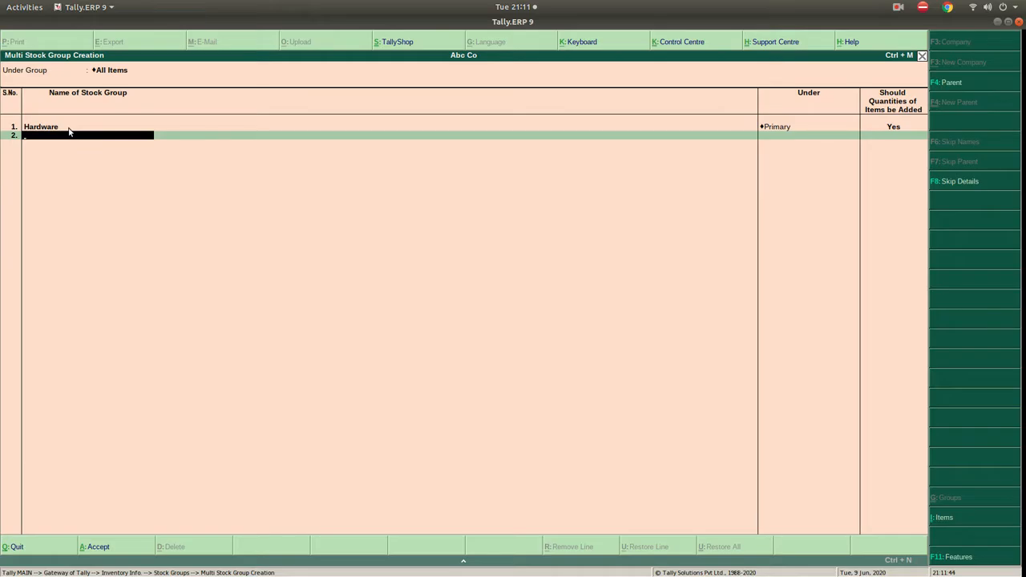
Step: Add Sanitary Items under Primary with adding item quantities set to Yes, and save the multiple stock groups
{"action": "type", "text": "Sanitary Items"}
{"action": "key", "text": "Return"}
{"action": "key", "text": "Return"}
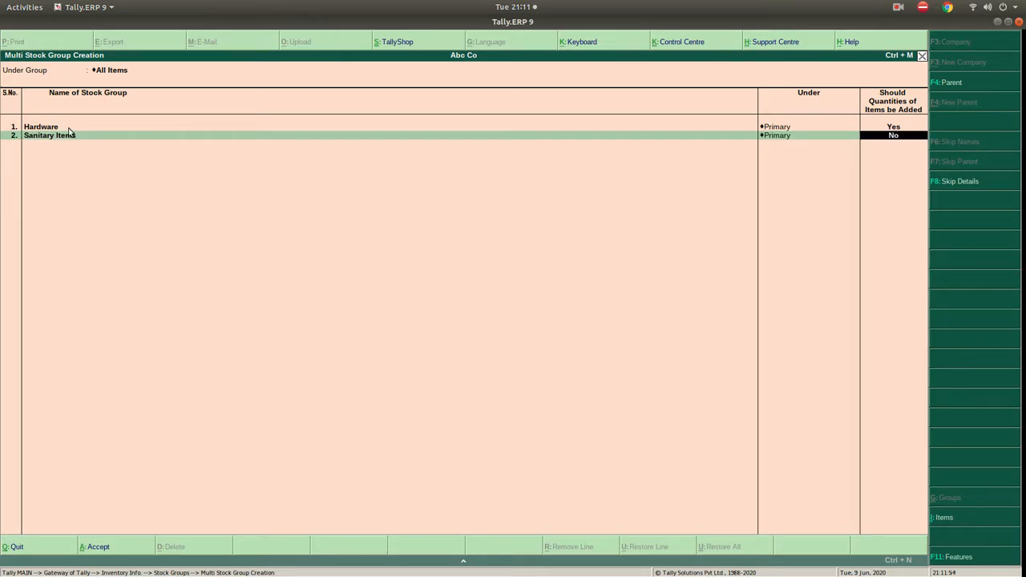
{"action": "key", "text": "y"}
{"action": "key", "text": "Return"}
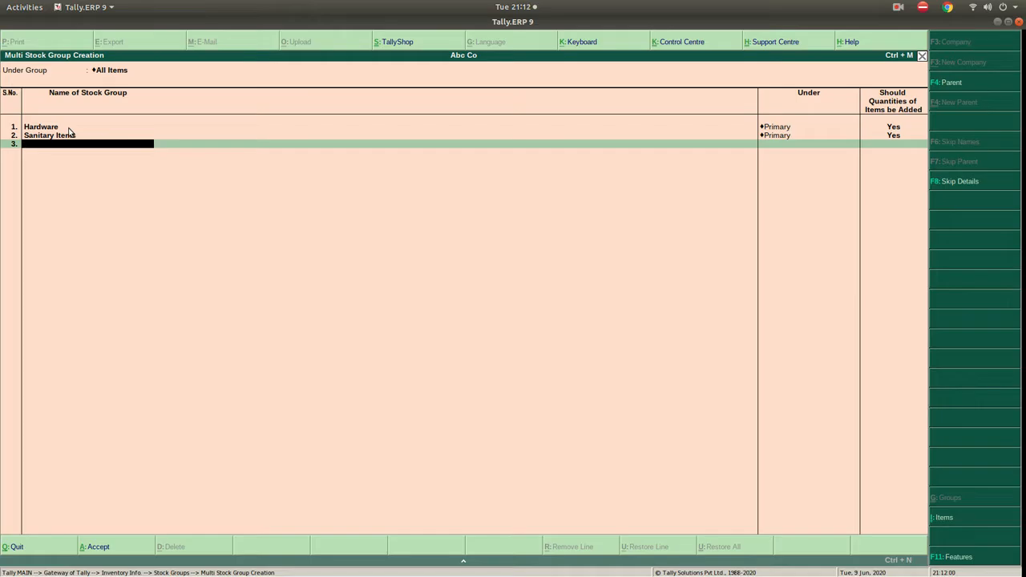
{"action": "key", "text": "ctrl+a"}
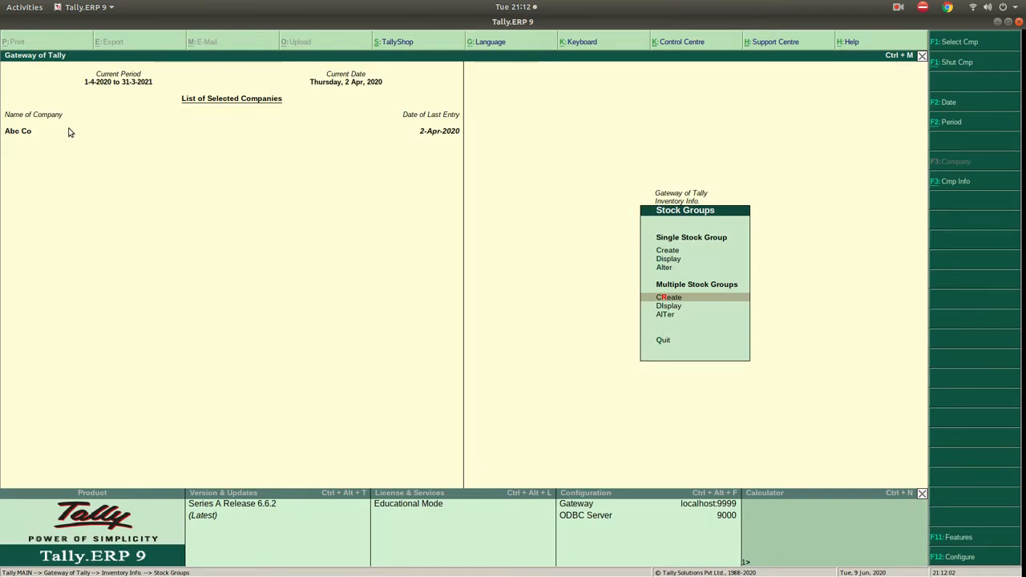
Step: Check the list of stock groups available for multiple display, and return to the stock group options
{"action": "key", "text": "Down"}
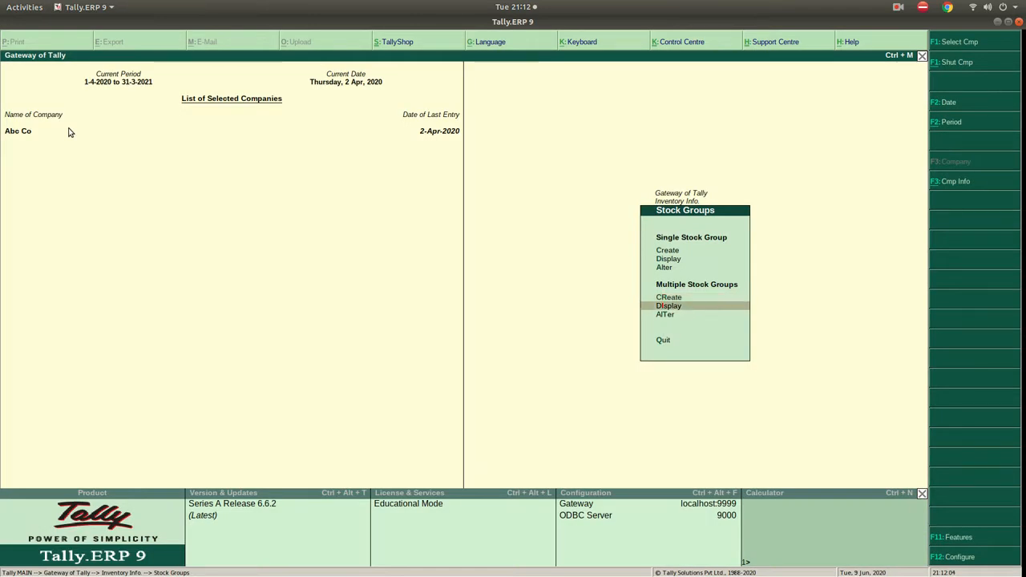
{"action": "key", "text": "Return"}
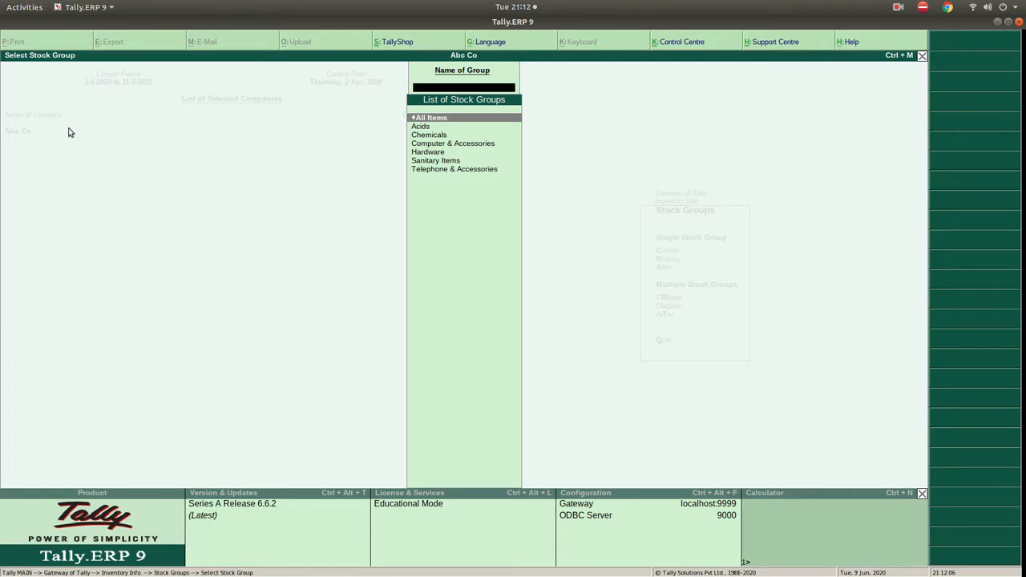
{"action": "key", "text": "Escape"}
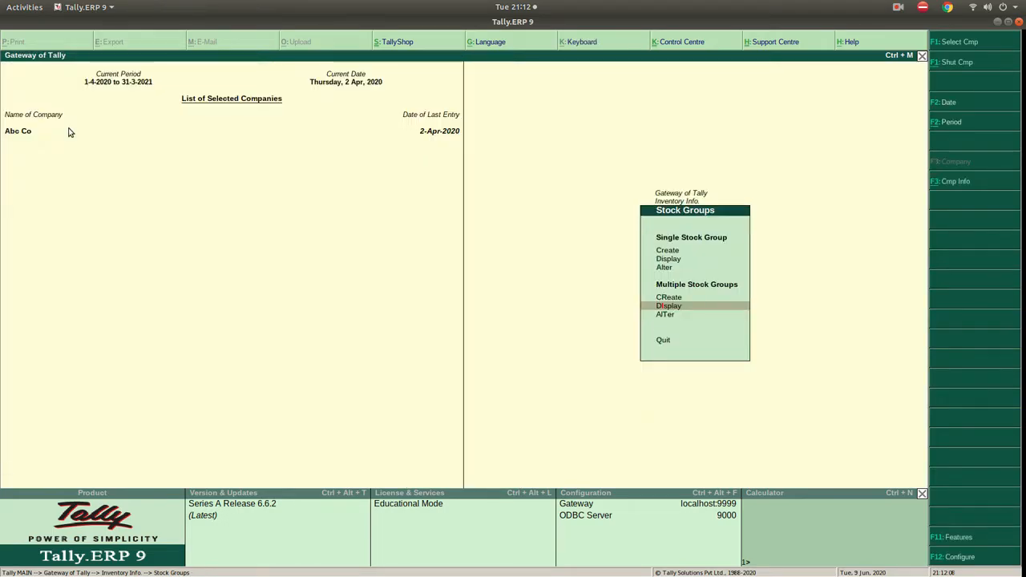
{"action": "key", "text": "Up"}
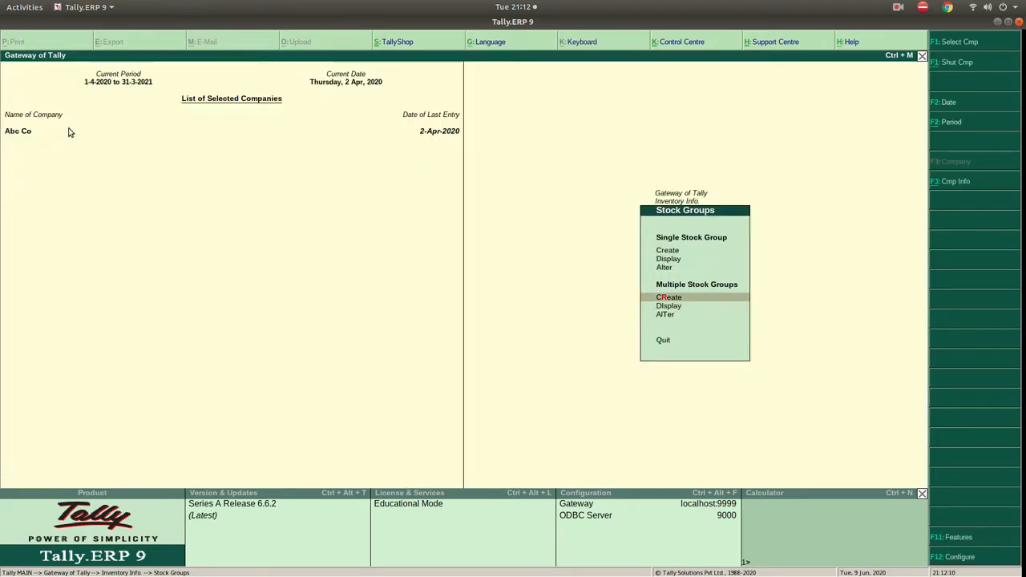
Step: Browse the stock groups offered for multiple display as far as Sanitary Items, and leave the list without opening one
{"action": "key", "text": "Down"}
{"action": "key", "text": "Return"}
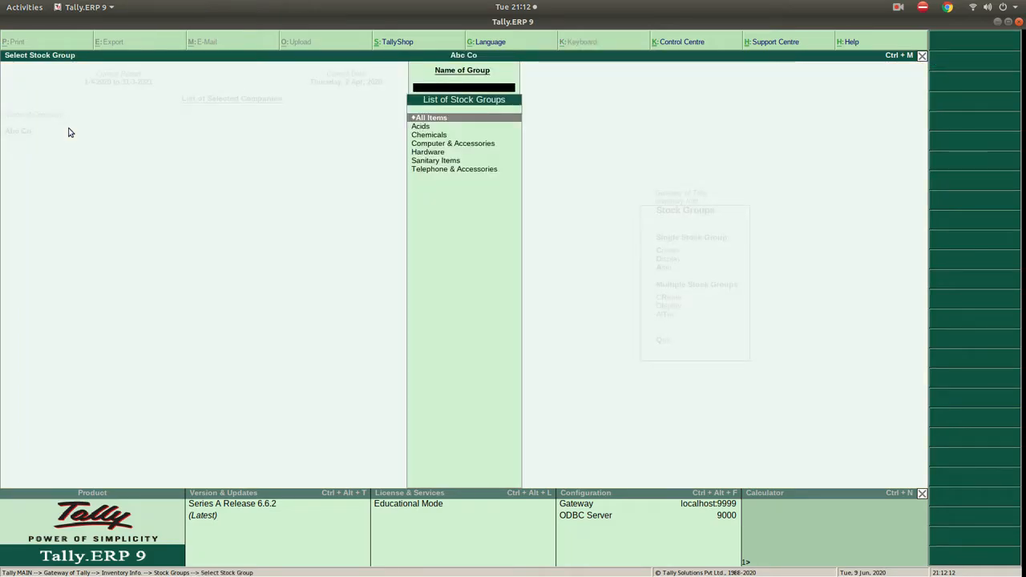
{"action": "key", "text": "Down"}
{"action": "key", "text": "Down"}
{"action": "key", "text": "Down"}
{"action": "key", "text": "Down"}
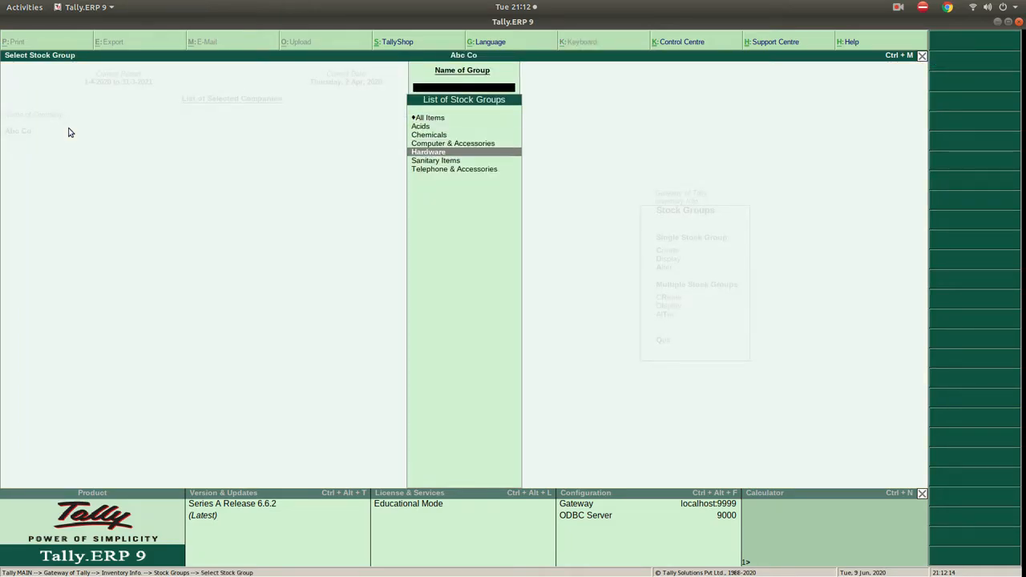
{"action": "key", "text": "Down"}
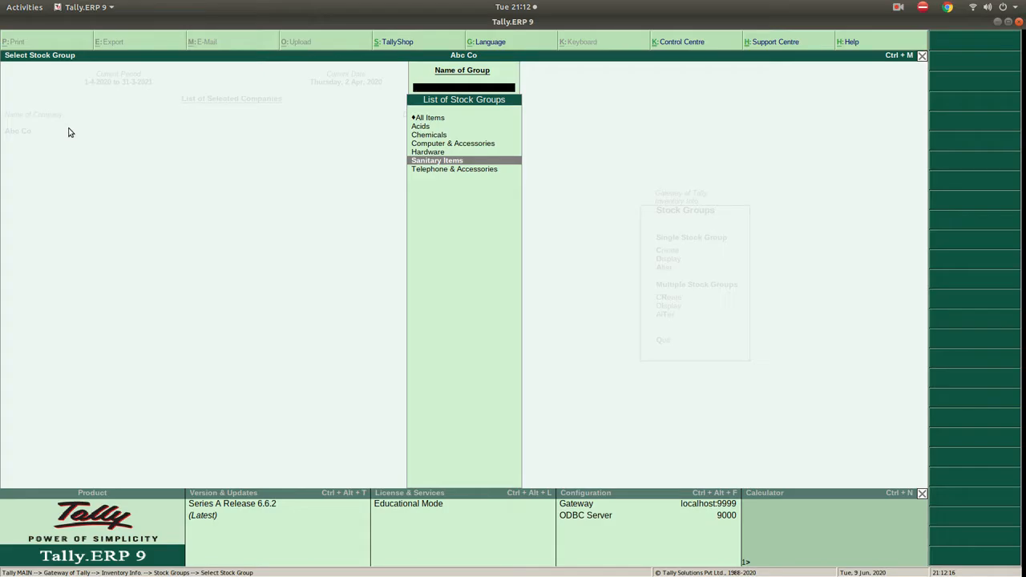
{"action": "key", "text": "Escape"}
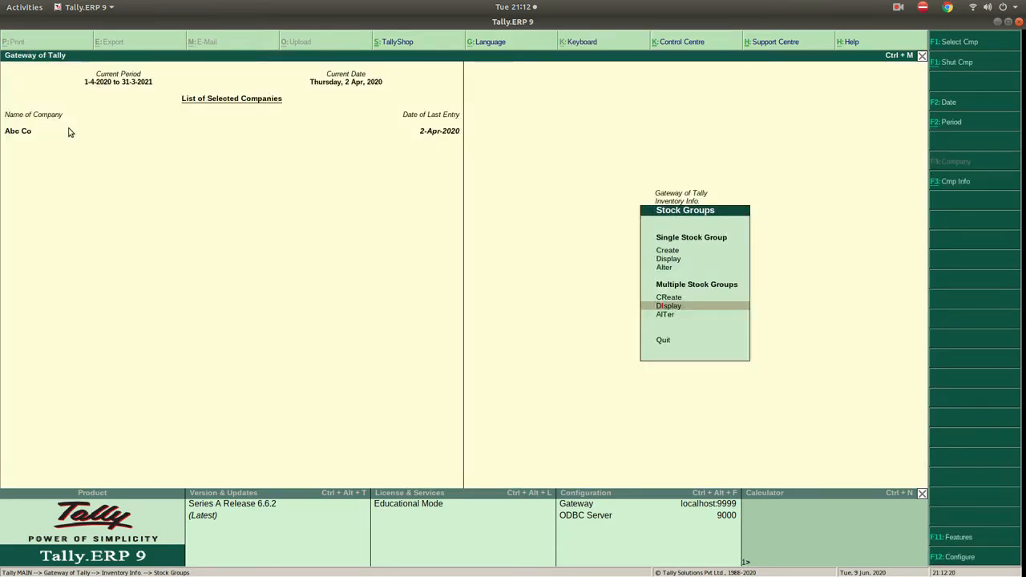
Step: Open the Hardware group in multiple stock group alteration, and quit back to the stock group options without changing anything
{"action": "key", "text": "Down"}
{"action": "key", "text": "Return"}
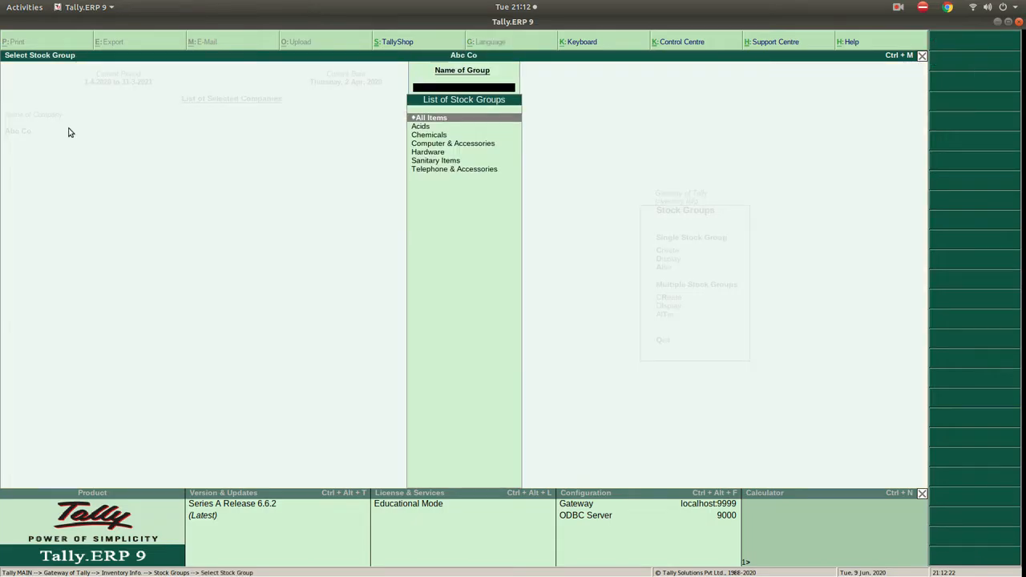
{"action": "key", "text": "Down"}
{"action": "key", "text": "Down"}
{"action": "key", "text": "Down"}
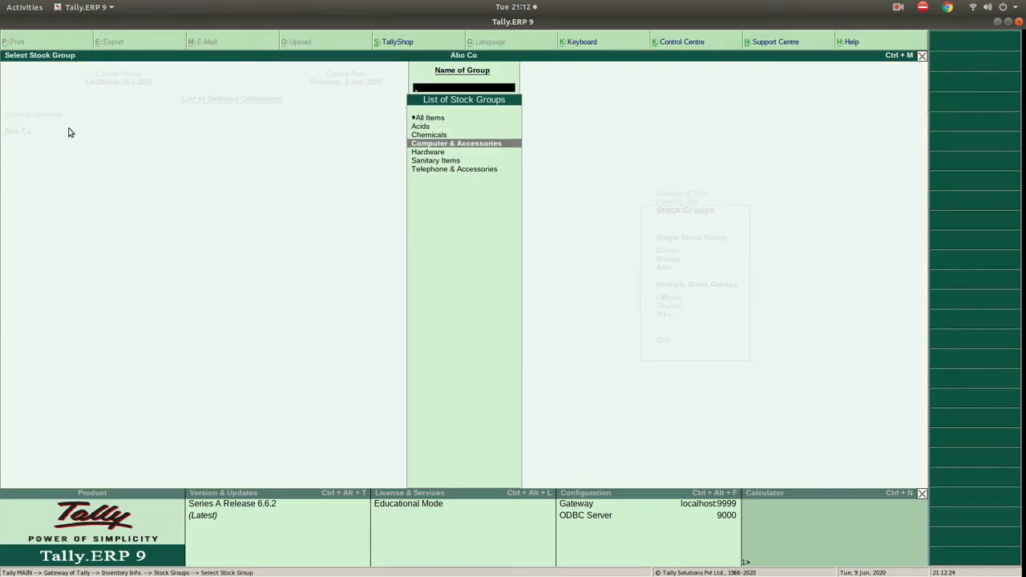
{"action": "key", "text": "Down"}
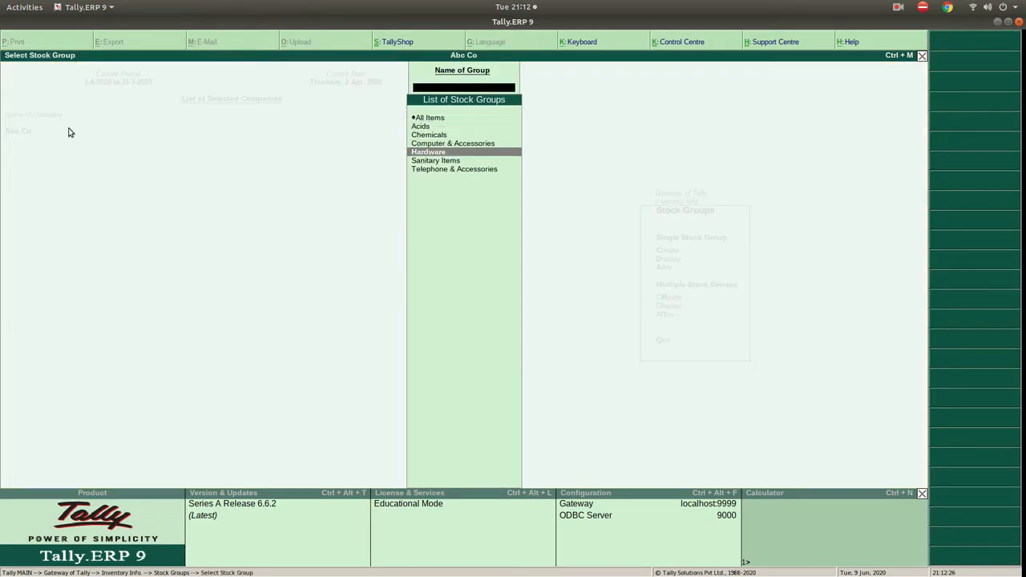
{"action": "key", "text": "Down"}
{"action": "key", "text": "Up"}
{"action": "key", "text": "Return"}
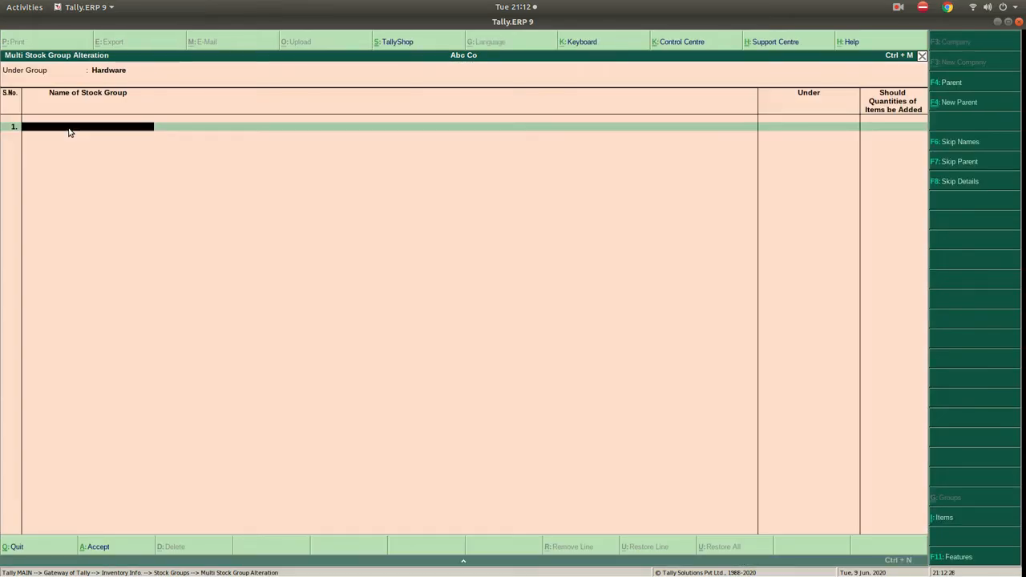
{"action": "key", "text": "Escape"}
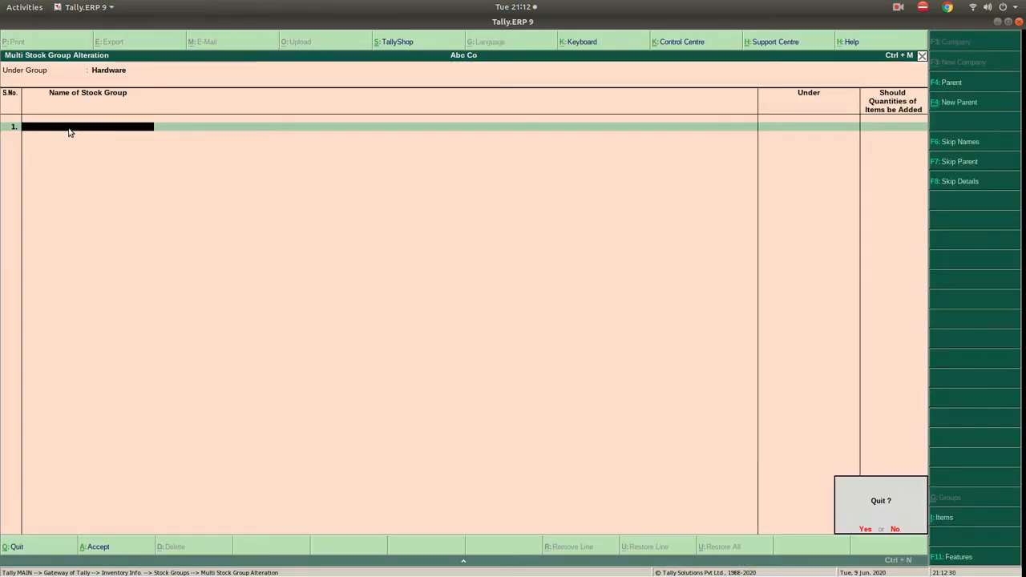
{"action": "key", "text": "y"}
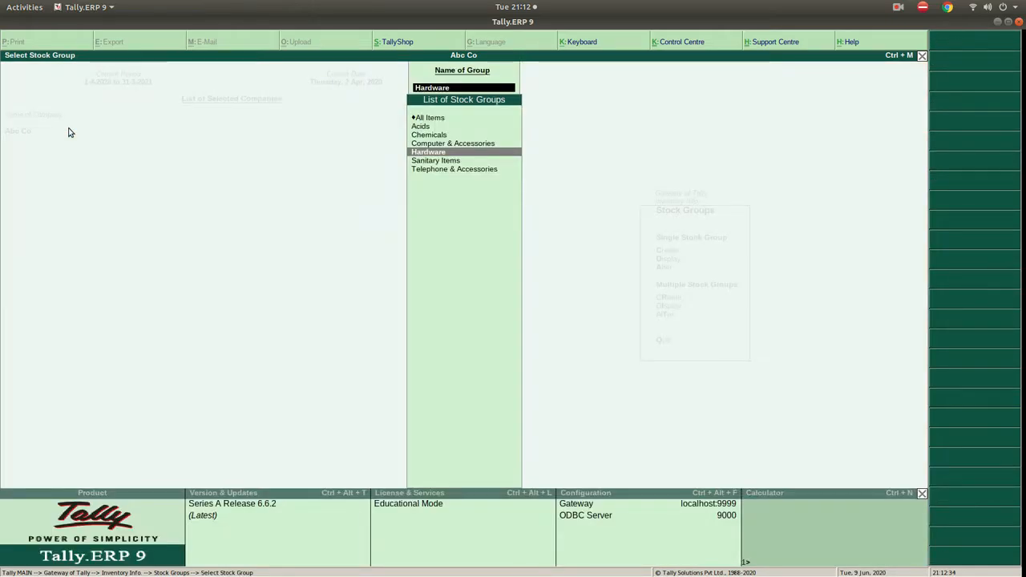
{"action": "key", "text": "Escape"}
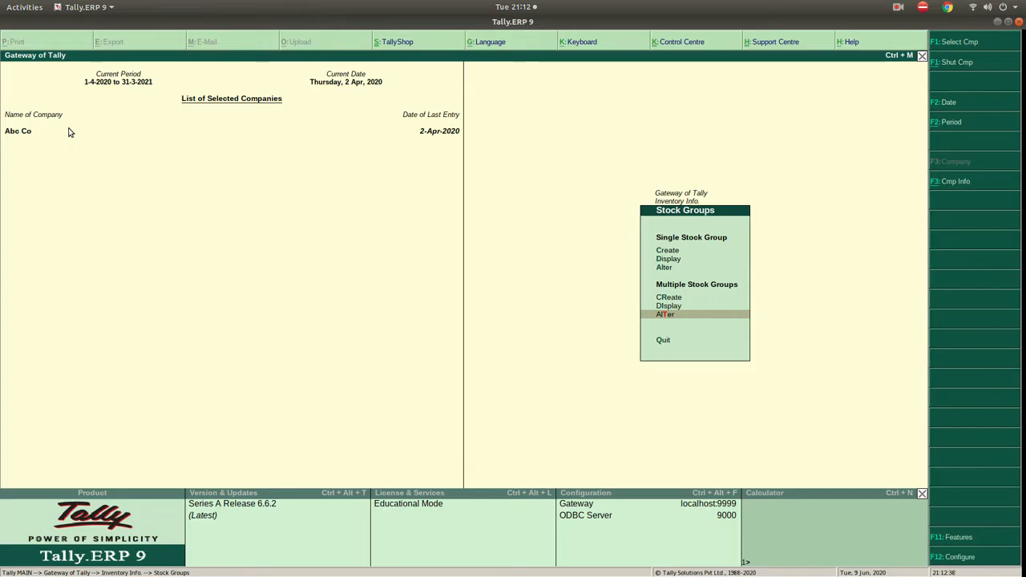
Step: Leave the stock group options and open the stock item options under Inventory Info
{"action": "key", "text": "Escape"}
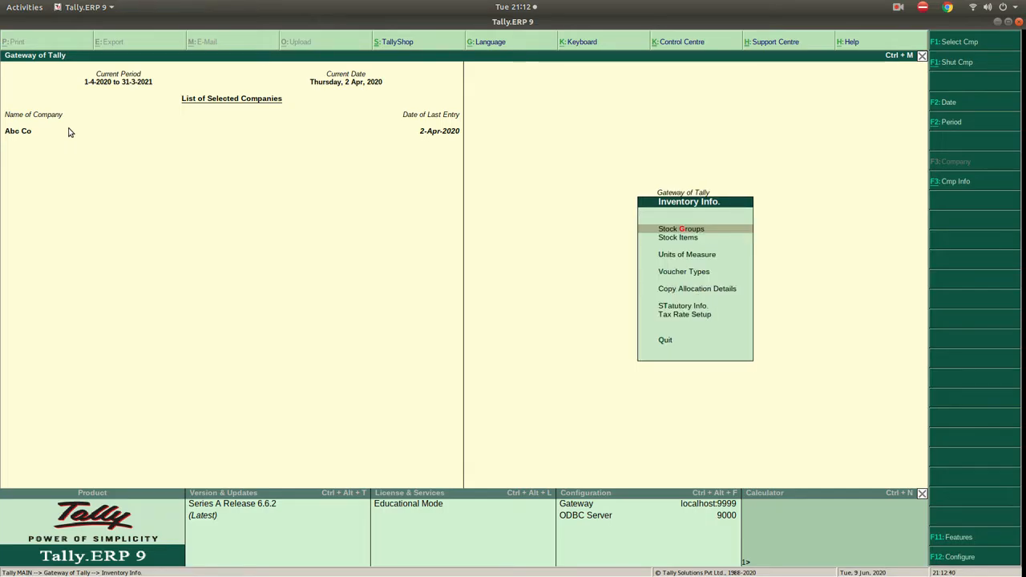
{"action": "key", "text": "Down"}
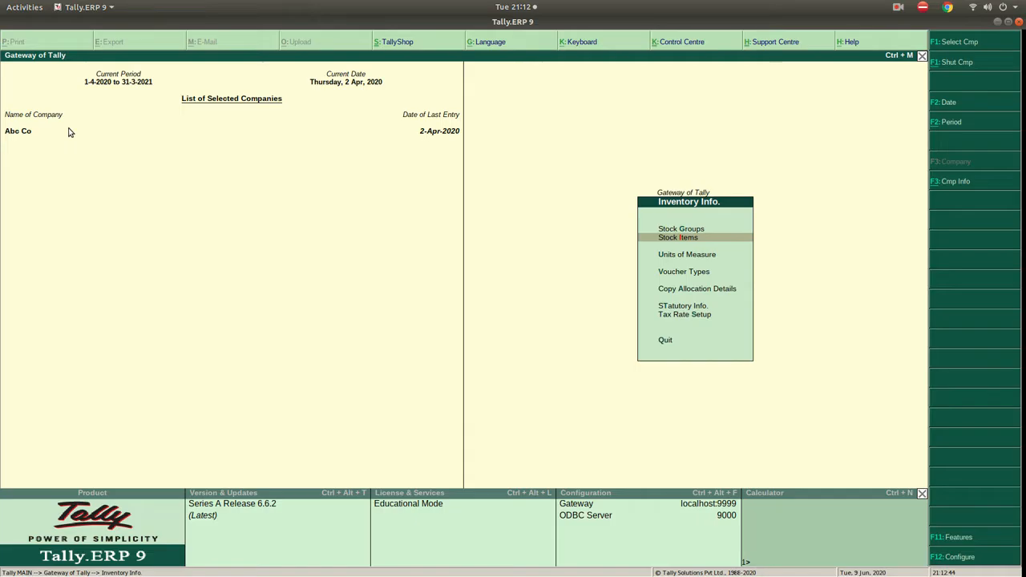
{"action": "key", "text": "Return"}
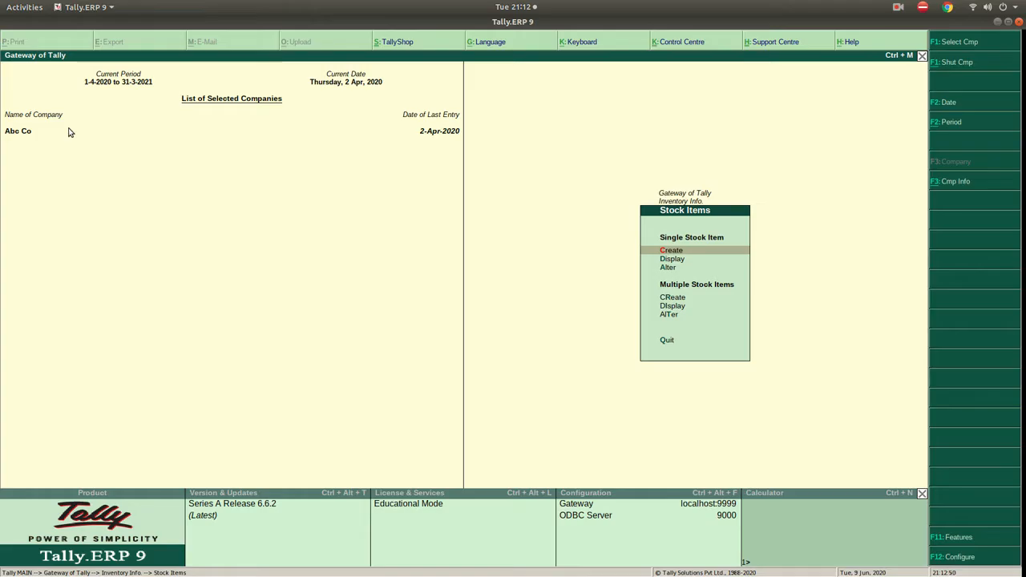
{"action": "key", "text": "Up"}
{"action": "key", "text": "Up"}
{"action": "key", "text": "Up"}
{"action": "key", "text": "Up"}
{"action": "key", "text": "Up"}
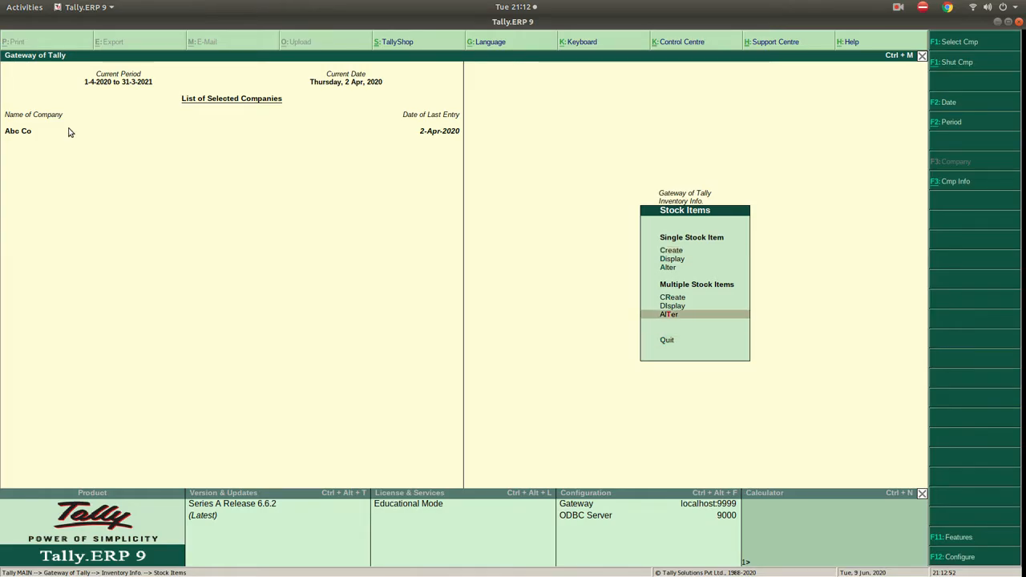
{"action": "key", "text": "Down"}
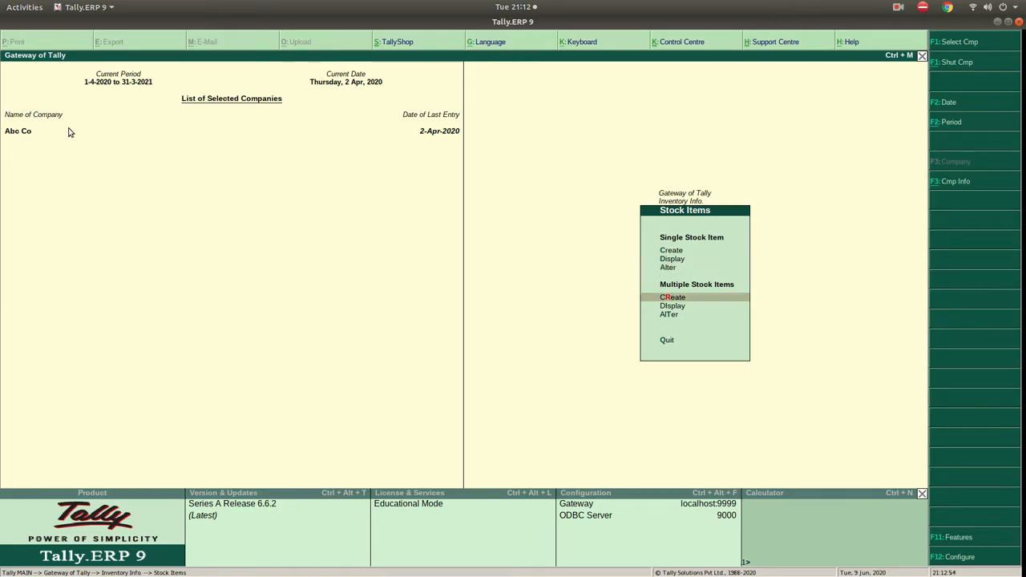
{"action": "key", "text": "Up"}
{"action": "key", "text": "Up"}
{"action": "key", "text": "Up"}
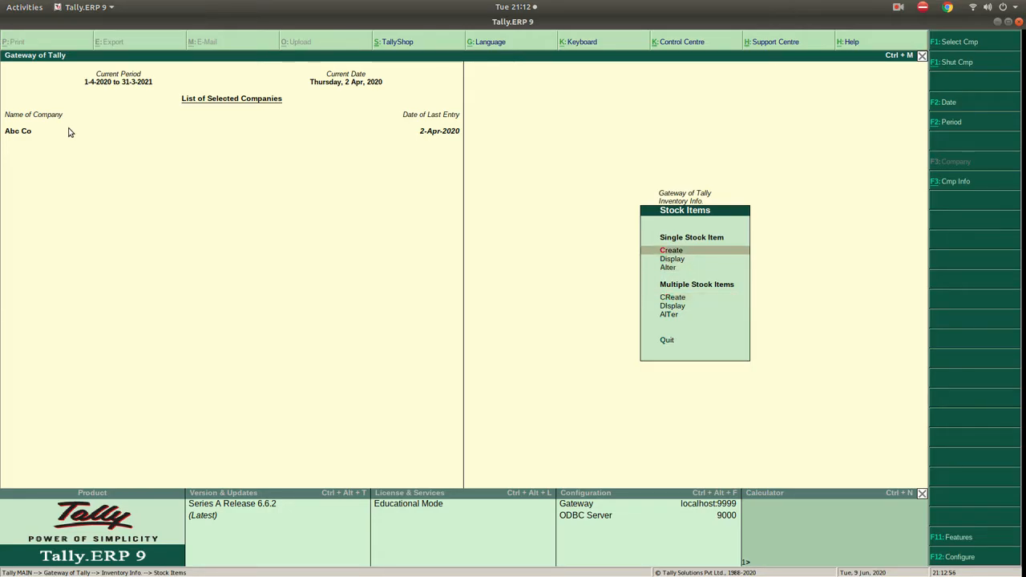
{"action": "key", "text": "Down"}
{"action": "key", "text": "Down"}
{"action": "key", "text": "Down"}
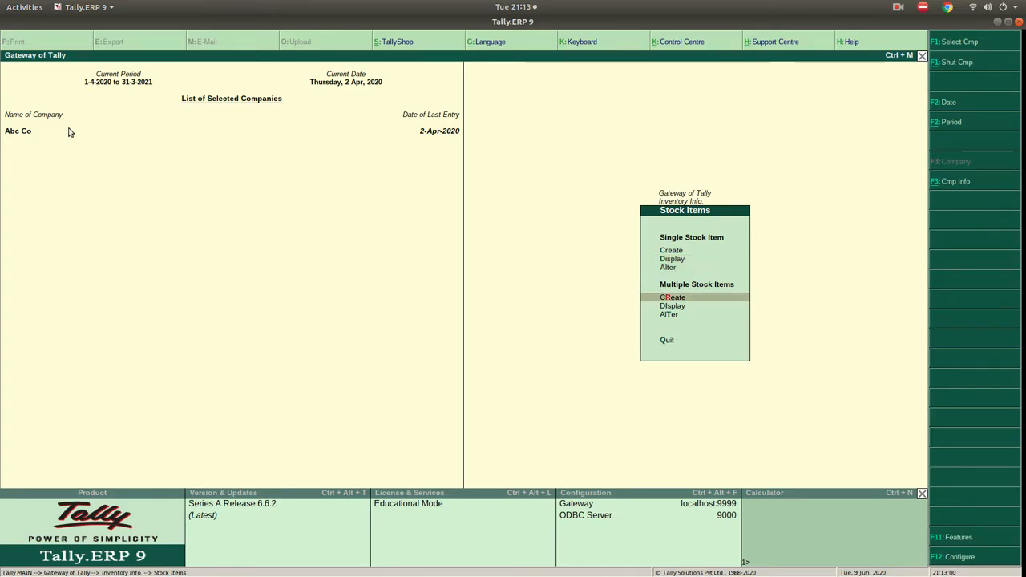
{"action": "key", "text": "Down"}
{"action": "key", "text": "Down"}
{"action": "key", "text": "Up"}
{"action": "key", "text": "Up"}
{"action": "key", "text": "Up"}
{"action": "key", "text": "Up"}
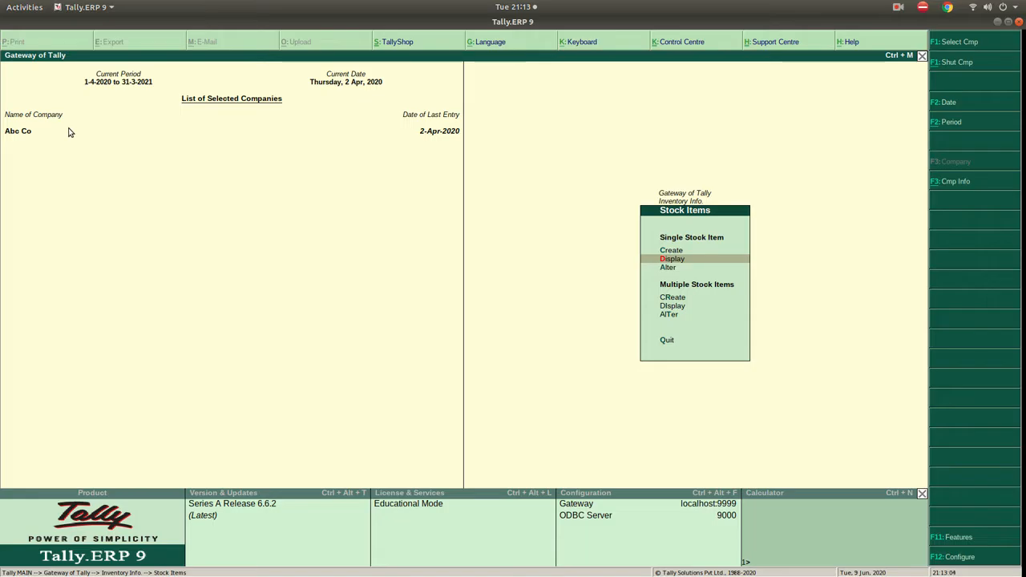
{"action": "key", "text": "Up"}
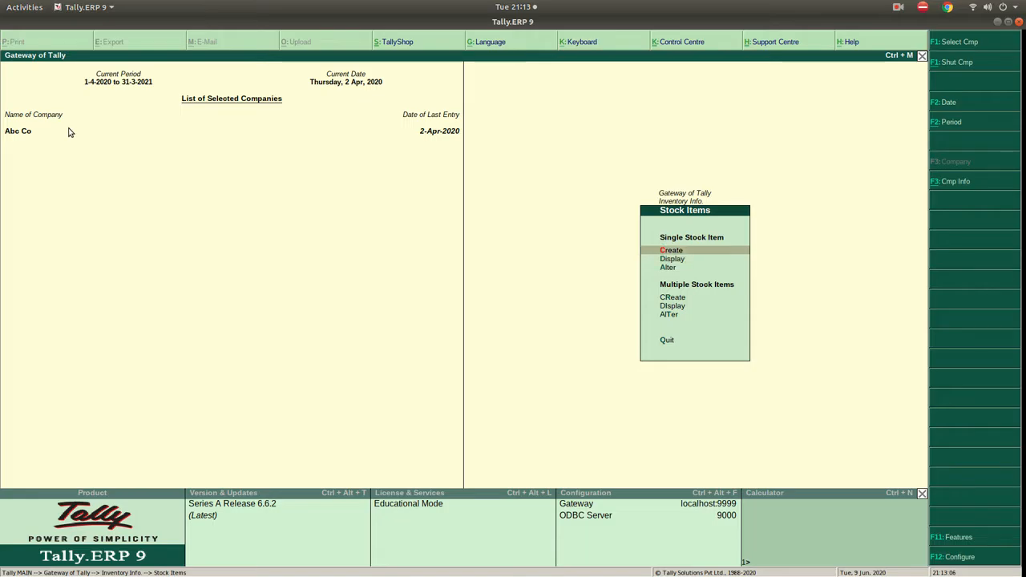
{"action": "key", "text": "Down"}
{"action": "key", "text": "Down"}
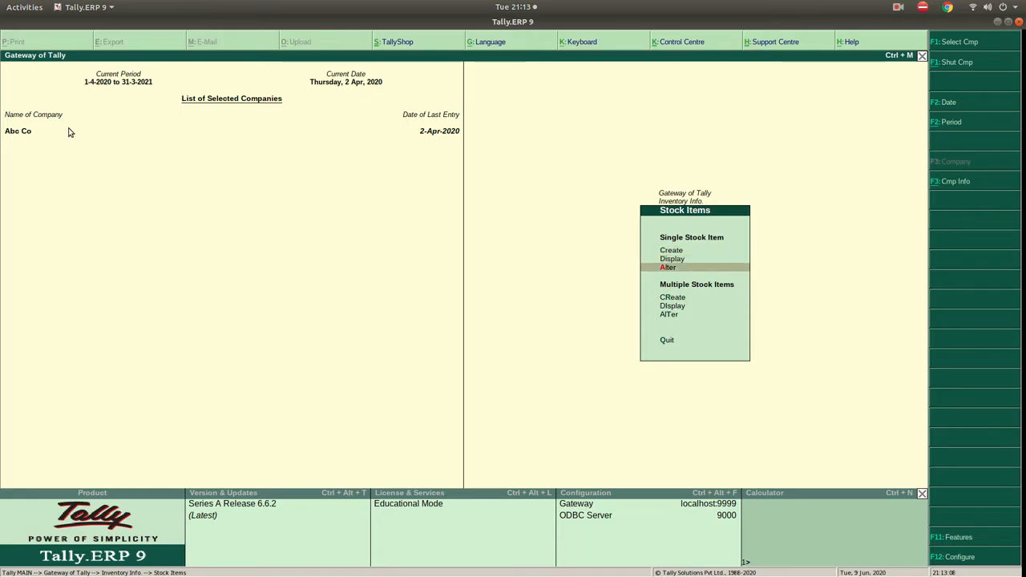
{"action": "key", "text": "Up"}
{"action": "key", "text": "Up"}
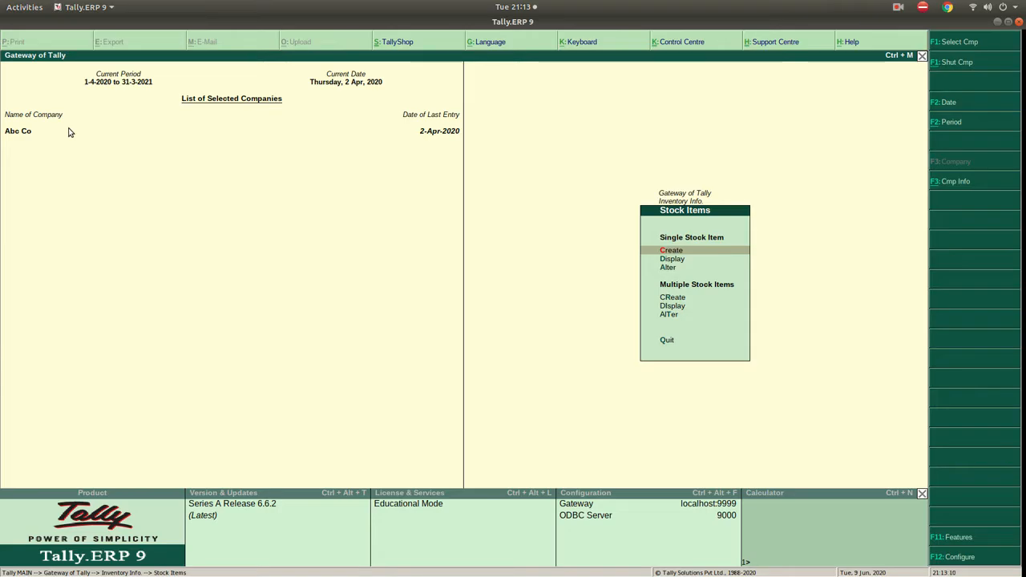
Step: Start creating a single stock item named Computer under Computer & Accessories, with units set to no (Number)
{"action": "key", "text": "Return"}
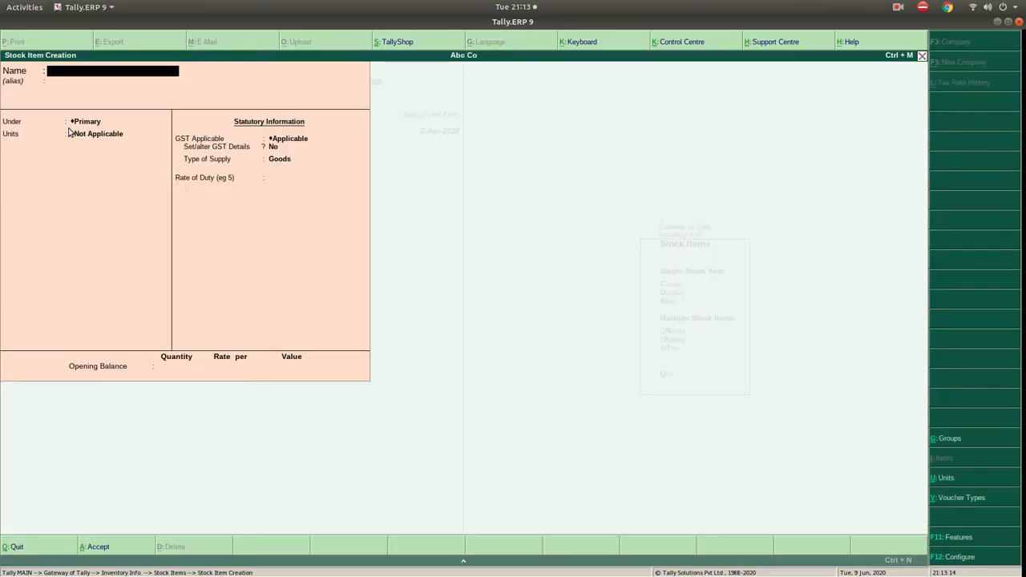
{"action": "type", "text": "Computer"}
{"action": "key", "text": "Return"}
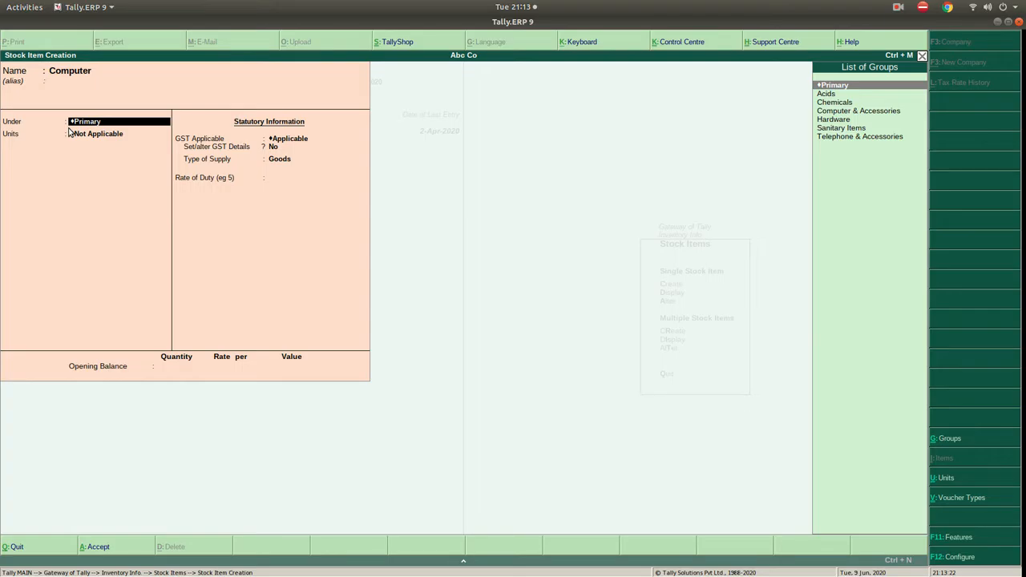
{"action": "key", "text": "Down"}
{"action": "key", "text": "Down"}
{"action": "key", "text": "Down"}
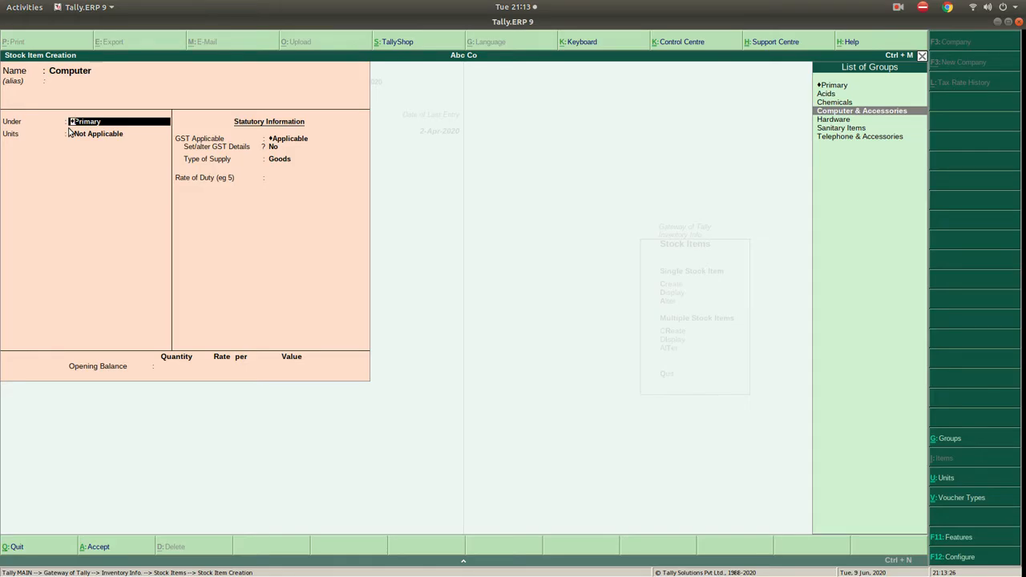
{"action": "key", "text": "Return"}
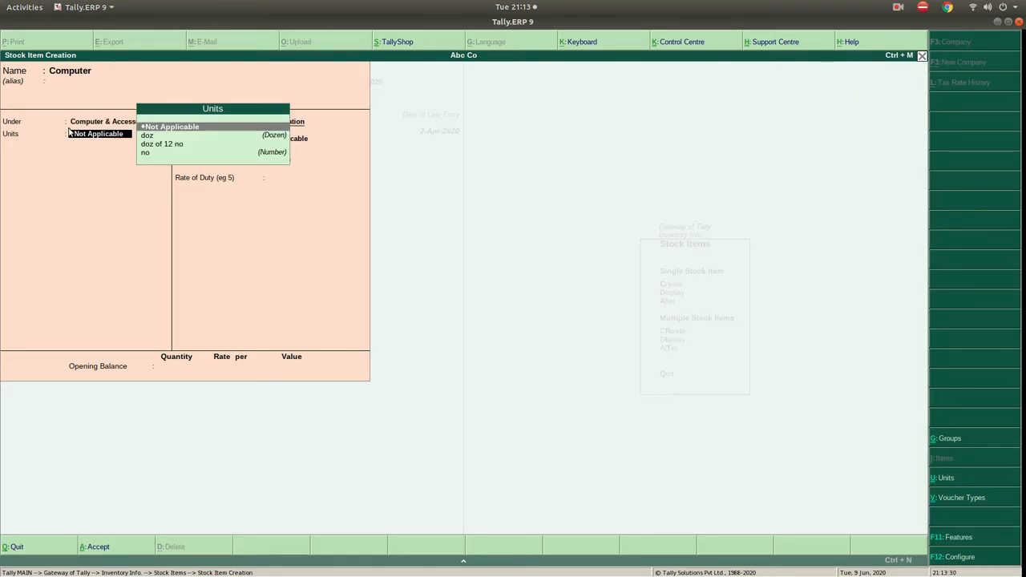
{"action": "key", "text": "Down"}
{"action": "key", "text": "Down"}
{"action": "key", "text": "Down"}
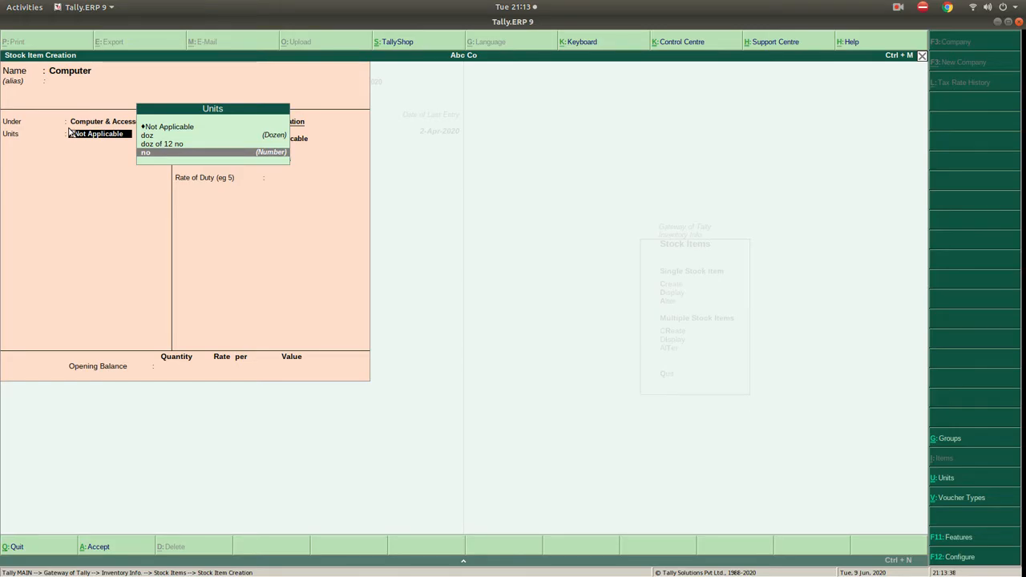
{"action": "key", "text": "Return"}
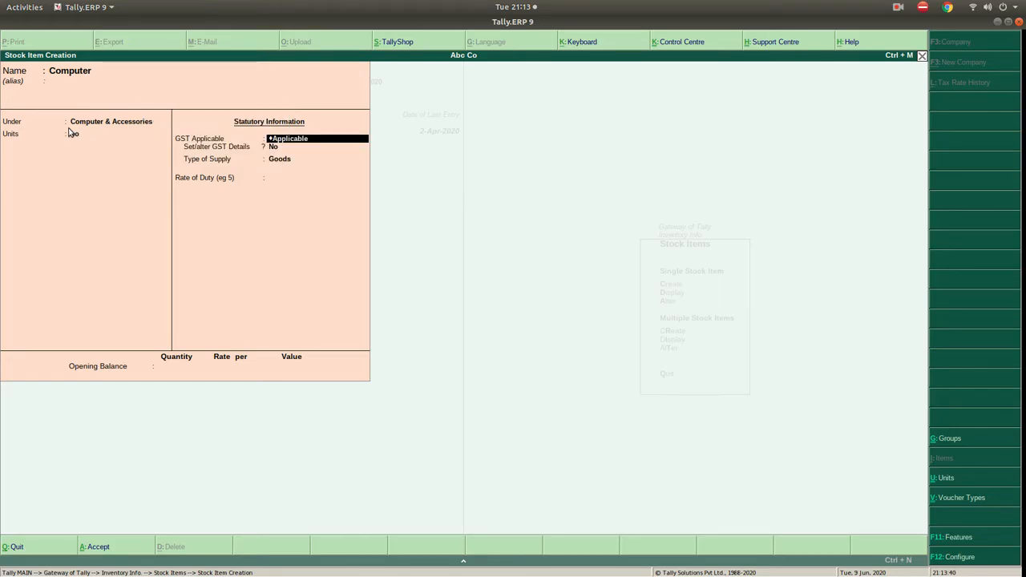
Step: Keep GST as Applicable for the Computer item and set Set/alter GST Details to Yes
{"action": "key", "text": "Return"}
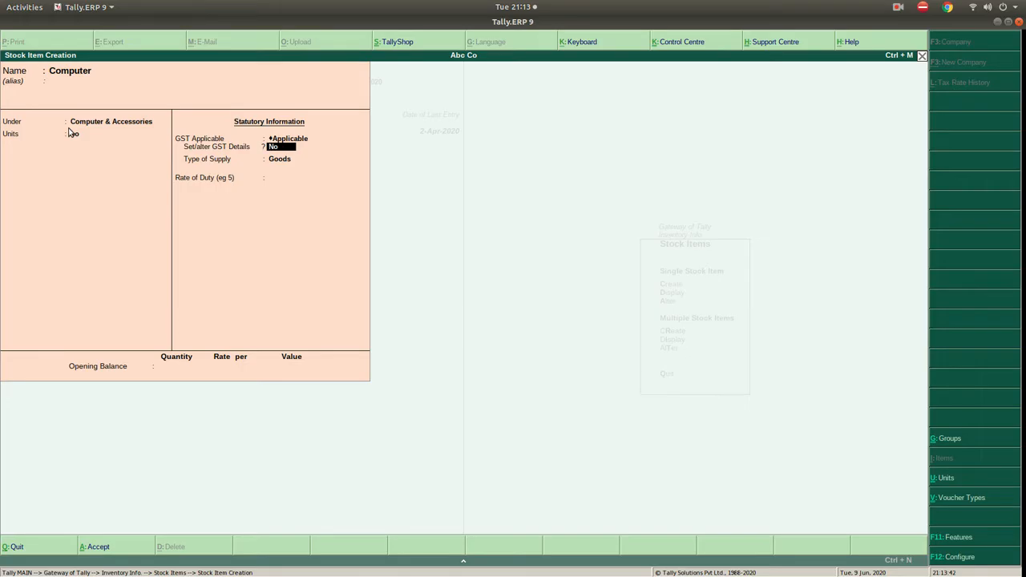
{"action": "type", "text": "y"}
{"action": "key", "text": "Return"}
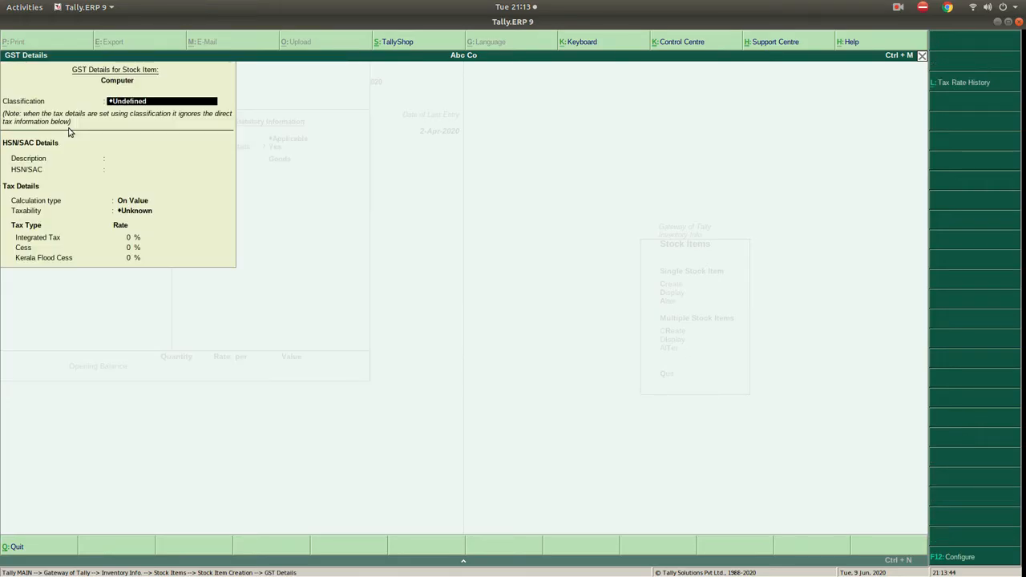
Step: In the GST details, keep the classification Undefined, leave the HSN/SAC details blank, and keep the calculation type On Value
{"action": "key", "text": "Return"}
{"action": "key", "text": "Return"}
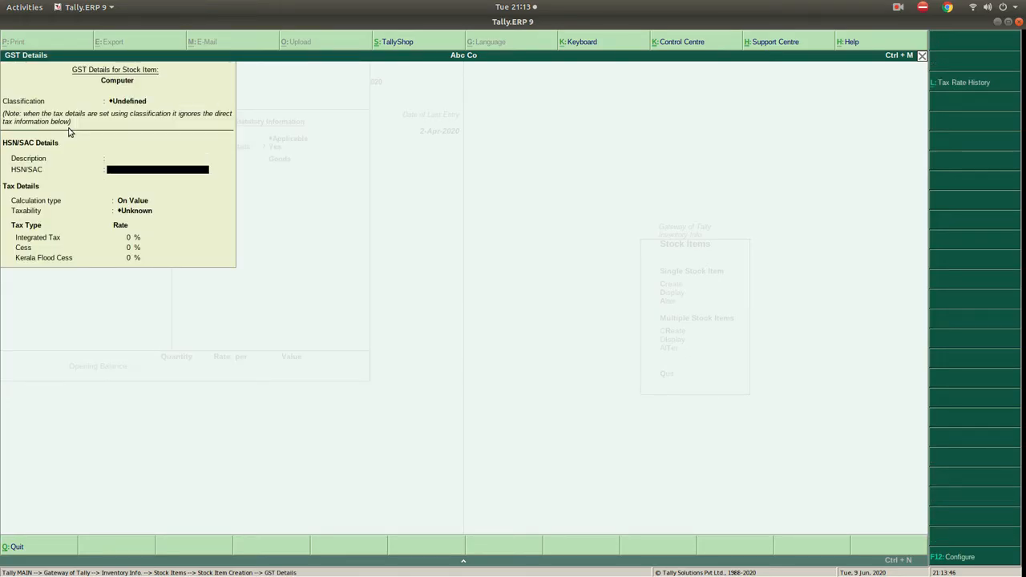
{"action": "key", "text": "Return"}
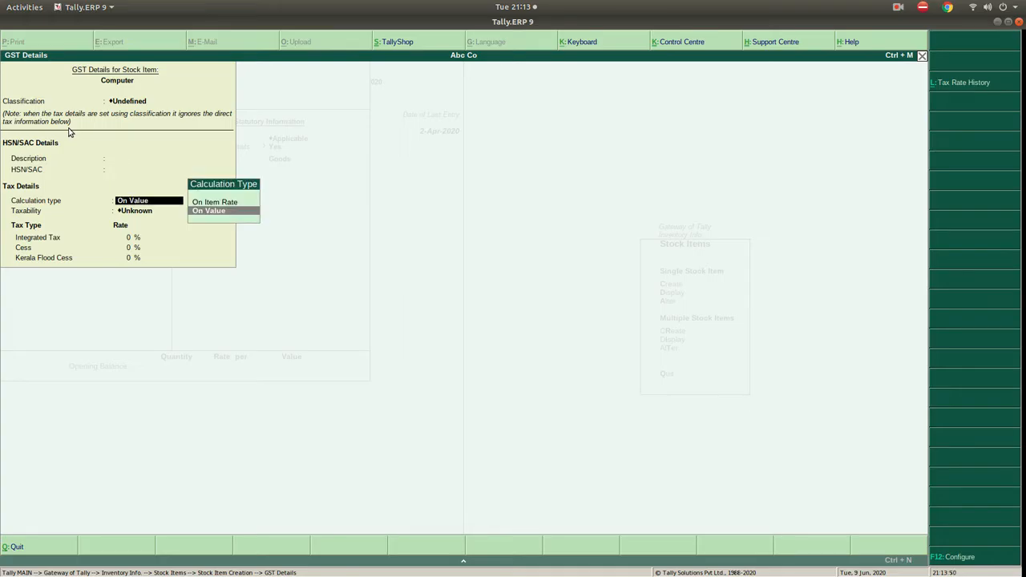
{"action": "key", "text": "Up"}
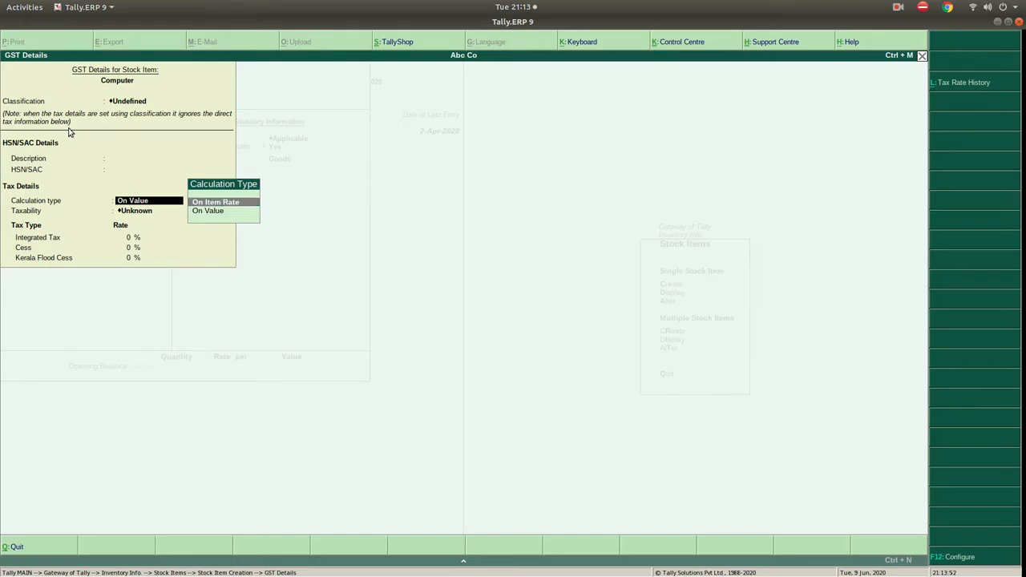
{"action": "key", "text": "Down"}
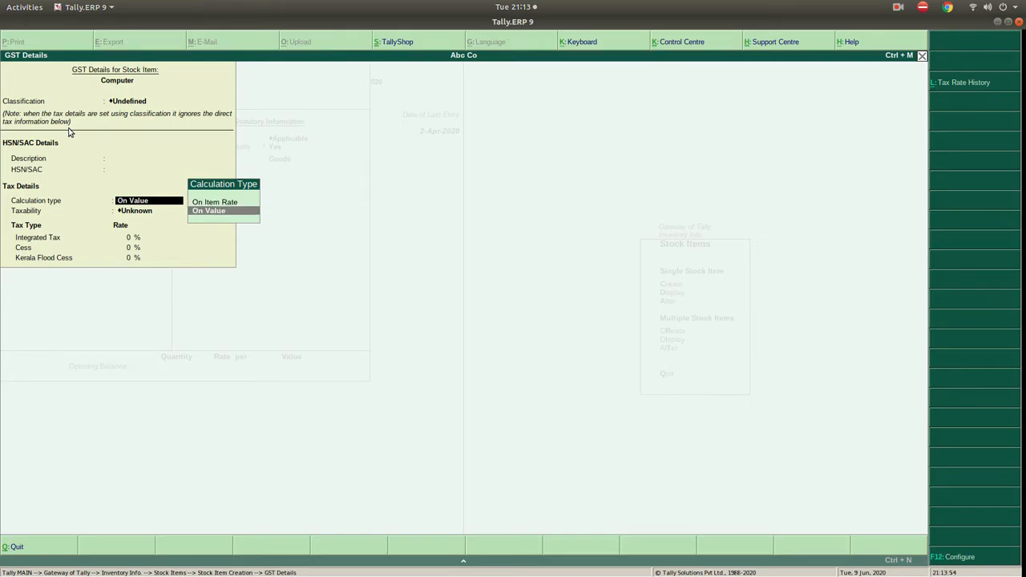
{"action": "key", "text": "Return"}
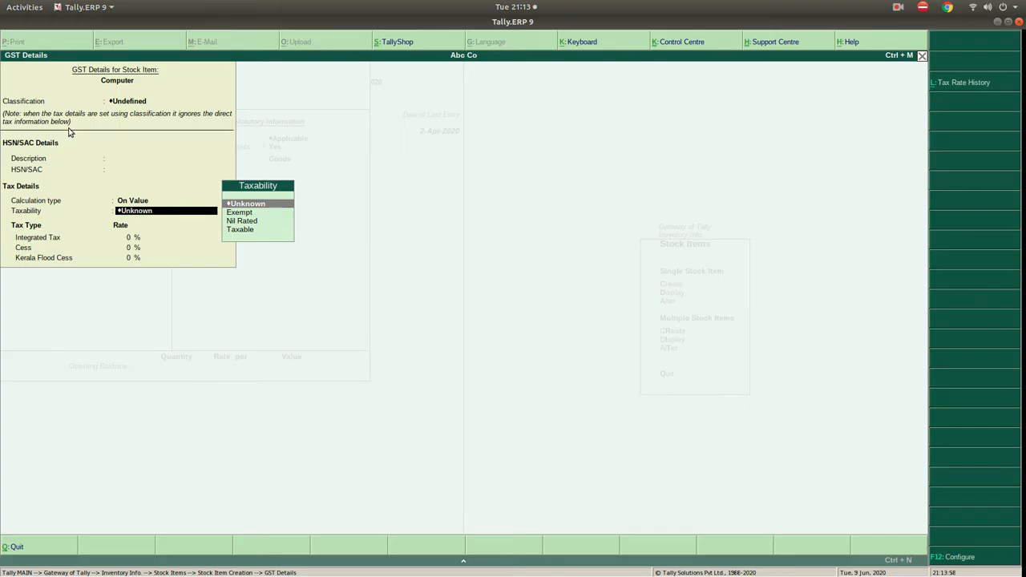
Step: Set the Computer item's taxability to Taxable with 18% integrated tax, keep both cess rates at 0%, and save the GST details
{"action": "key", "text": "Down"}
{"action": "key", "text": "Down"}
{"action": "key", "text": "Down"}
{"action": "key", "text": "Return"}
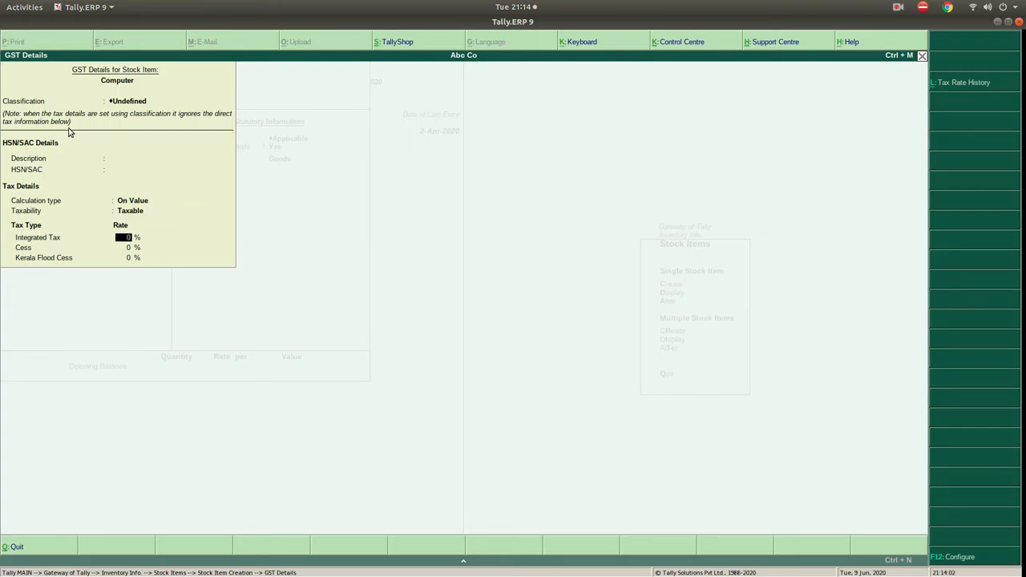
{"action": "type", "text": "18"}
{"action": "key", "text": "Return"}
{"action": "key", "text": "Return"}
{"action": "key", "text": "Return"}
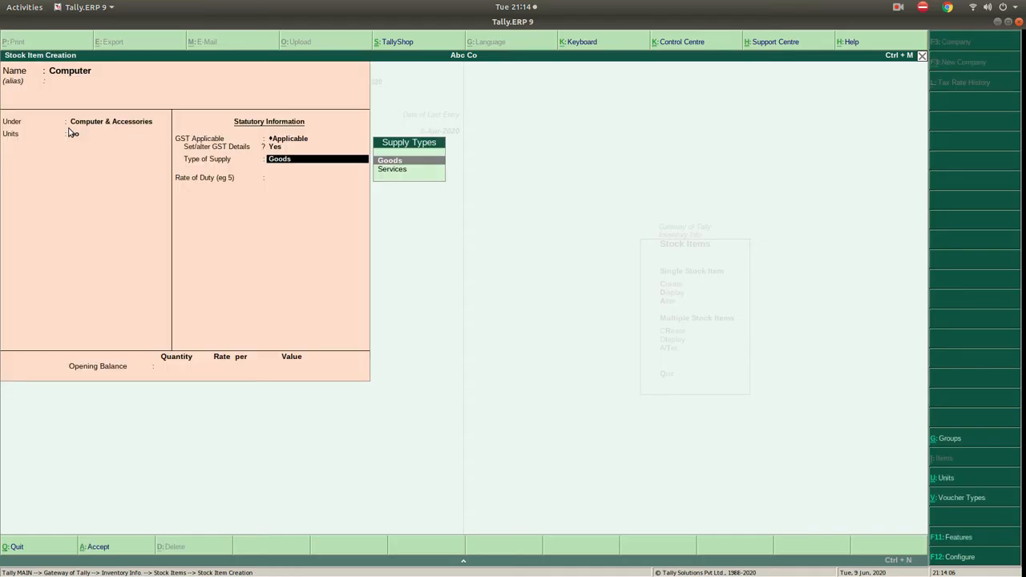
Step: Keep Goods as the Computer item's type of supply, enter no duty rate or opening balance, and save the item
{"action": "key", "text": "Return"}
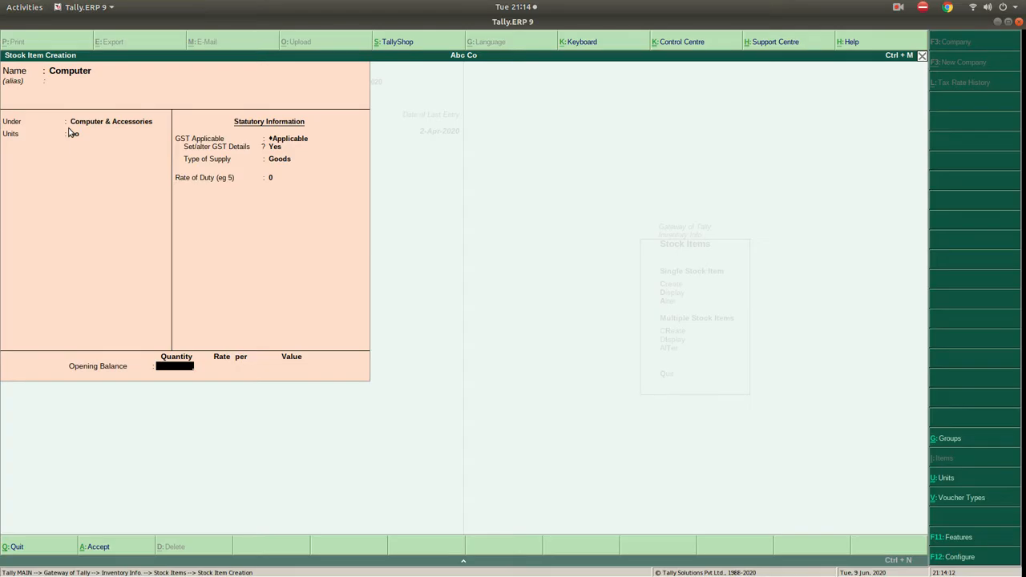
{"action": "key", "text": "Return"}
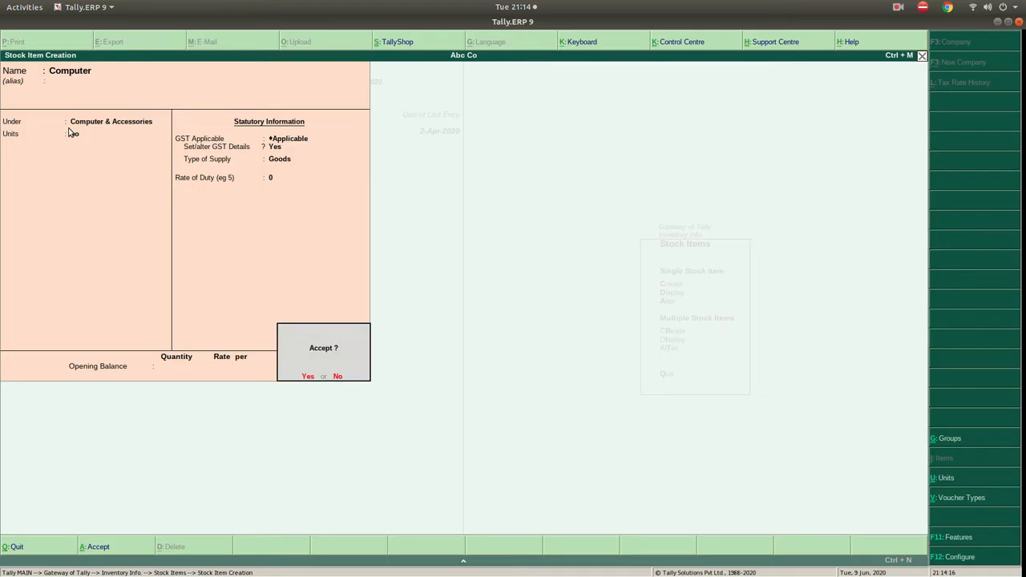
{"action": "key", "text": "Return"}
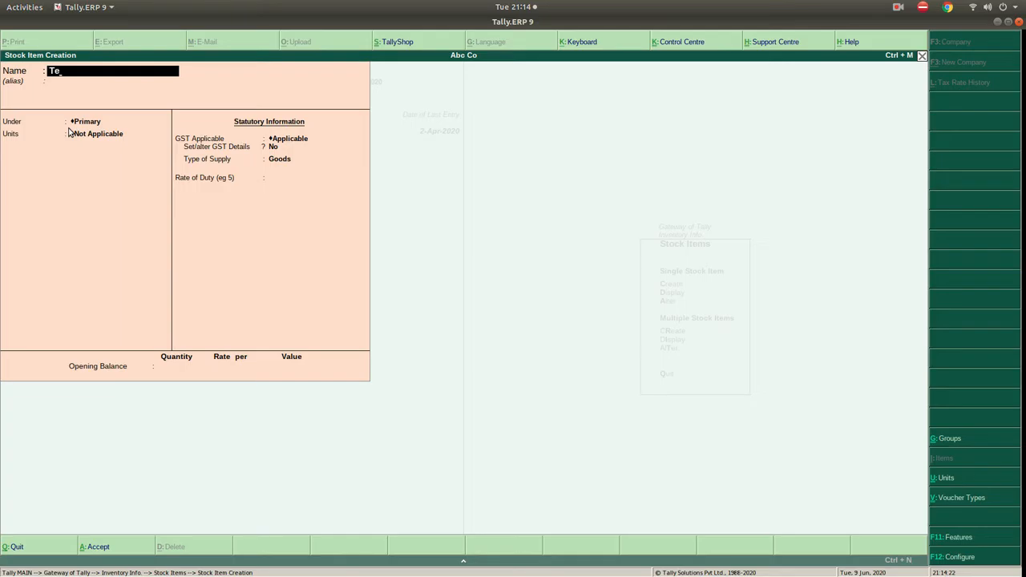
Step: Name the new stock item Samsung and leave its alias blank
{"action": "key", "text": "BackSpace"}
{"action": "type", "text": "Mobile P"}
{"action": "key", "text": "BackSpace"}
{"action": "key", "text": "BackSpace"}
{"action": "key", "text": "BackSpace"}
{"action": "key", "text": "BackSpace"}
{"action": "key", "text": "BackSpace"}
{"action": "key", "text": "BackSpace"}
{"action": "type", "text": "Samsung"}
{"action": "key", "text": "Return"}
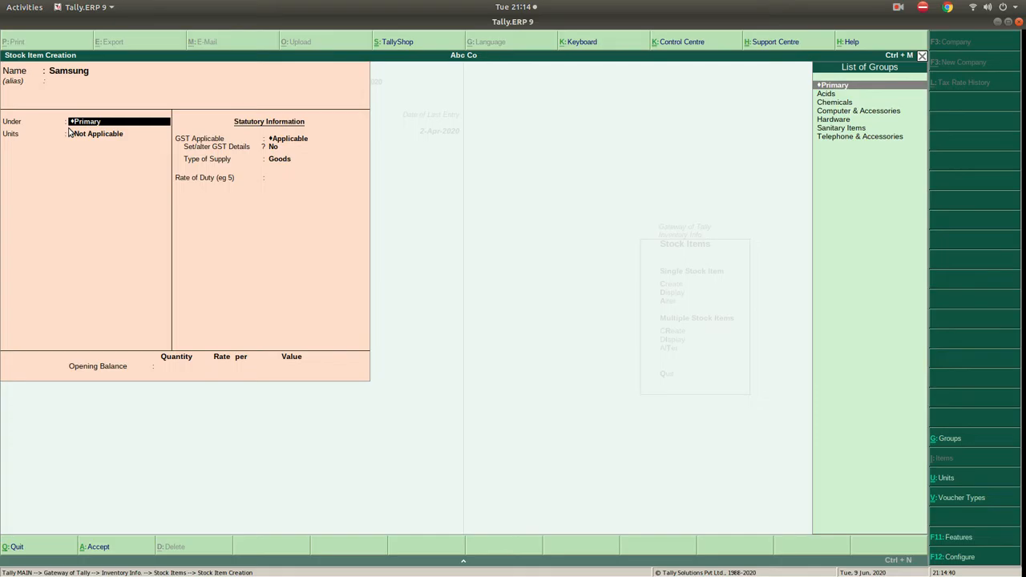
Step: Place the Samsung item under Telephone & Accessories and set its units to no (Number)
{"action": "key", "text": "Down"}
{"action": "key", "text": "Down"}
{"action": "key", "text": "Down"}
{"action": "key", "text": "Down"}
{"action": "key", "text": "Down"}
{"action": "key", "text": "Down"}
{"action": "key", "text": "Return"}
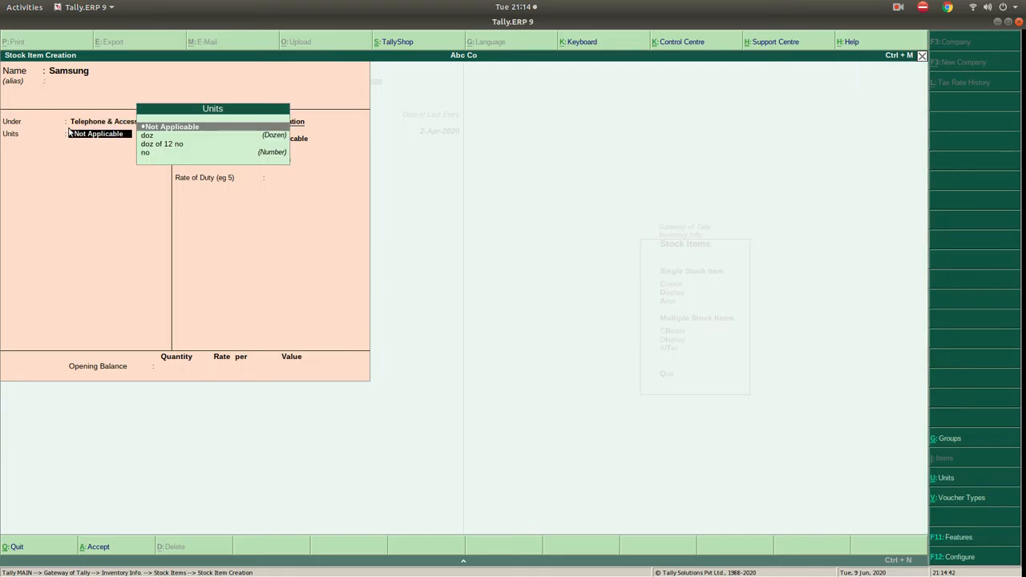
{"action": "key", "text": "Down"}
{"action": "key", "text": "Down"}
{"action": "key", "text": "Down"}
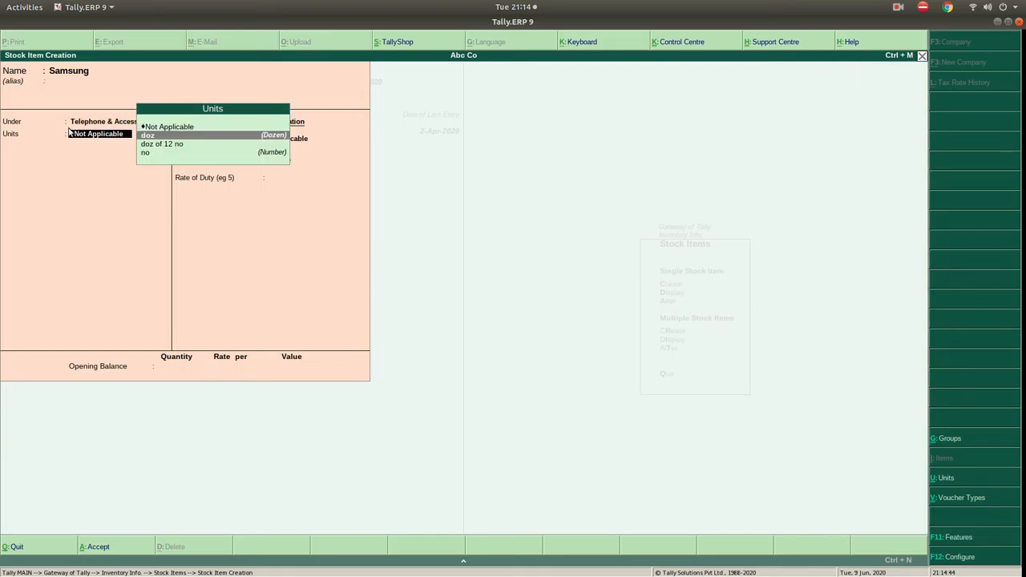
{"action": "key", "text": "Return"}
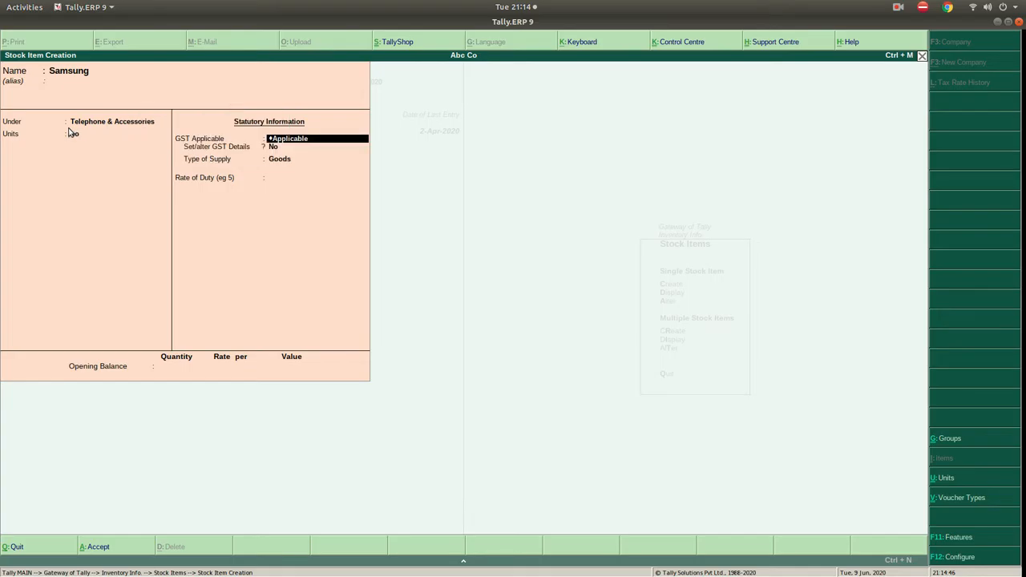
Step: Set Set/alter GST Details to Yes for Samsung, keeping classification Undefined, HSN/SAC details blank and calculation type On Value
{"action": "key", "text": "Return"}
{"action": "key", "text": "y"}
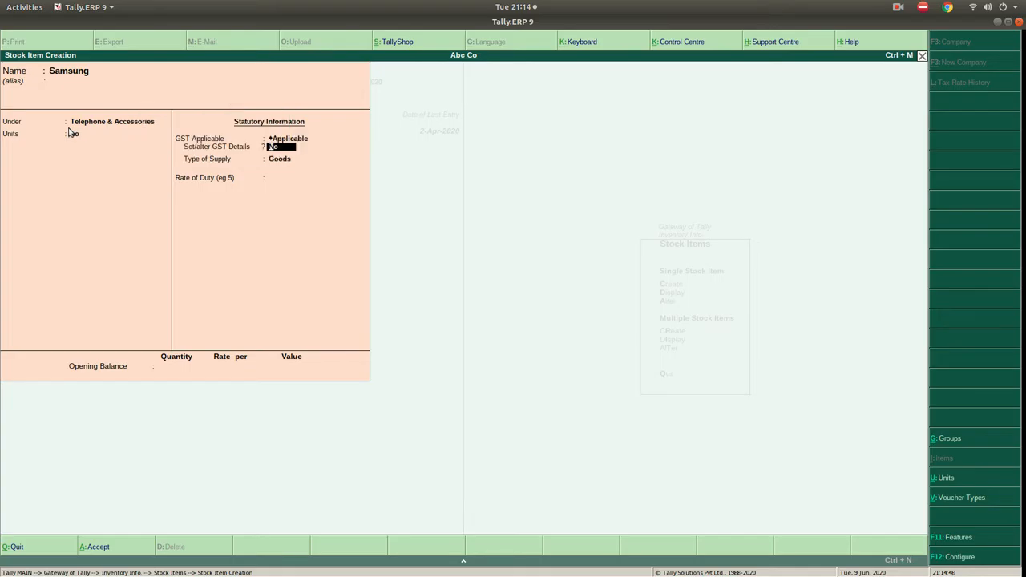
{"action": "key", "text": "Return"}
{"action": "key", "text": "Return"}
{"action": "key", "text": "Return"}
{"action": "key", "text": "Return"}
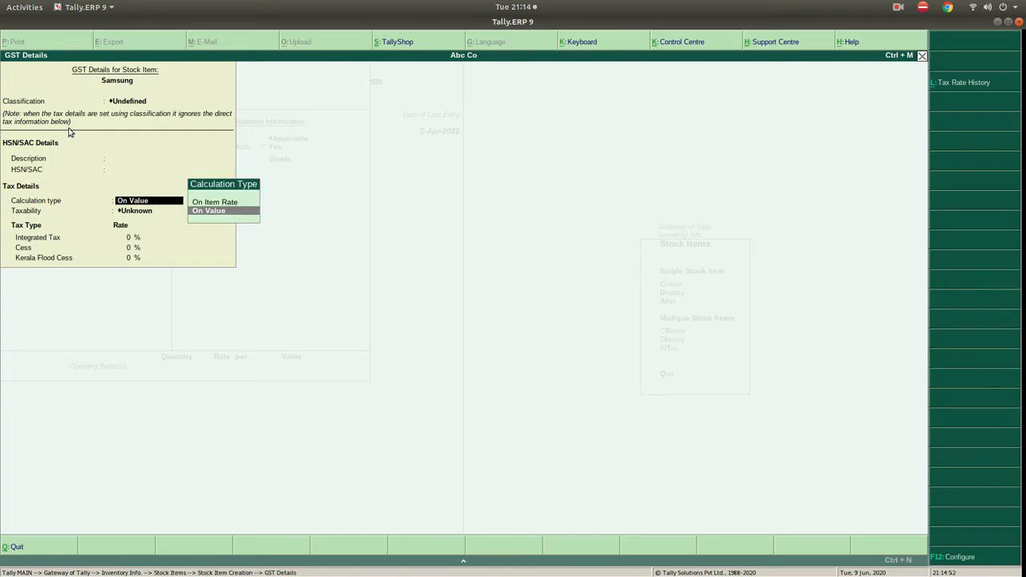
{"action": "key", "text": "Return"}
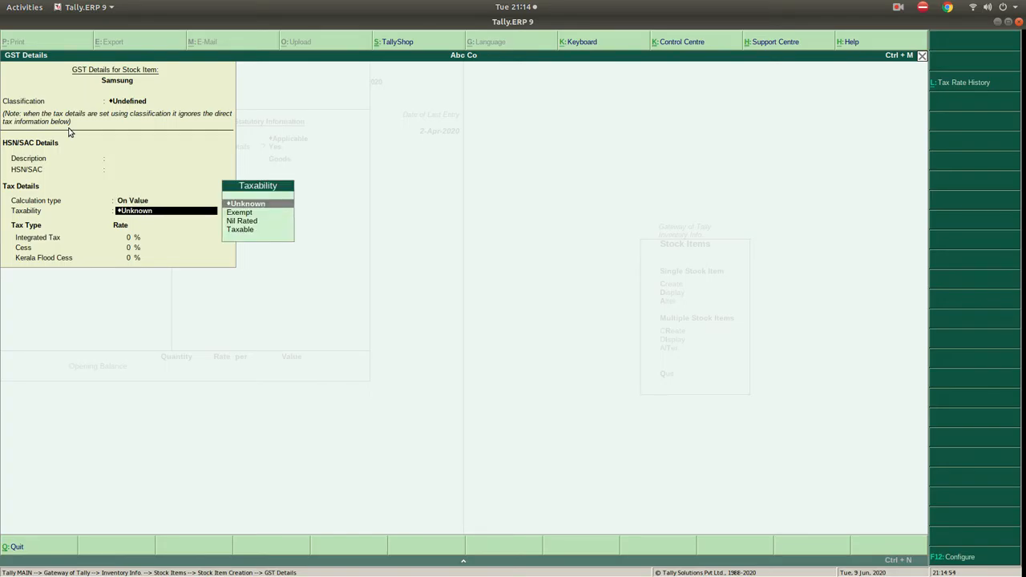
Step: Set Samsung's taxability to Taxable with 18% integrated tax, keep both cess rates at 0%, and save the GST details
{"action": "key", "text": "Down"}
{"action": "key", "text": "Down"}
{"action": "key", "text": "Down"}
{"action": "key", "text": "Return"}
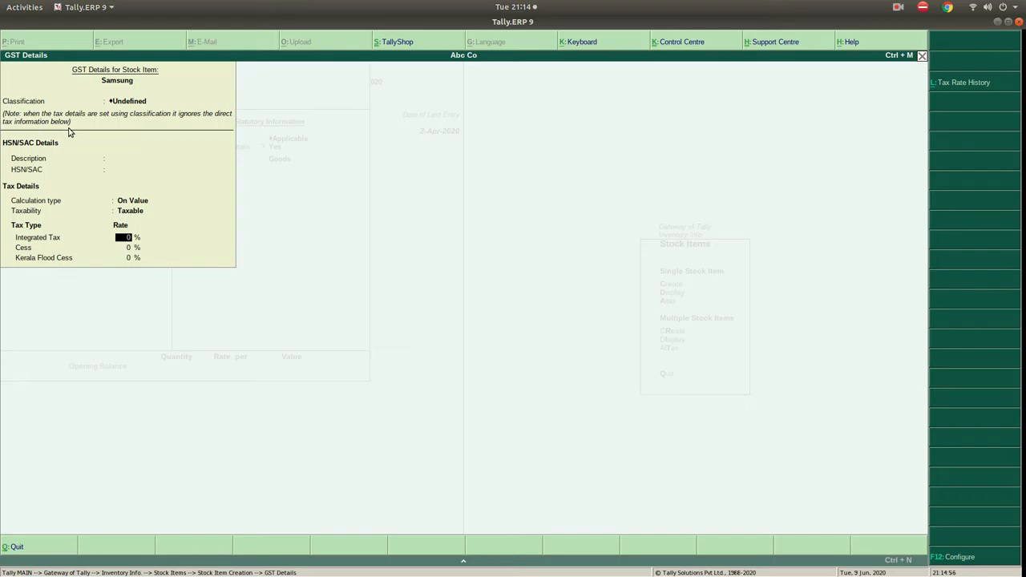
{"action": "type", "text": "18"}
{"action": "key", "text": "Return"}
{"action": "key", "text": "Return"}
{"action": "key", "text": "Return"}
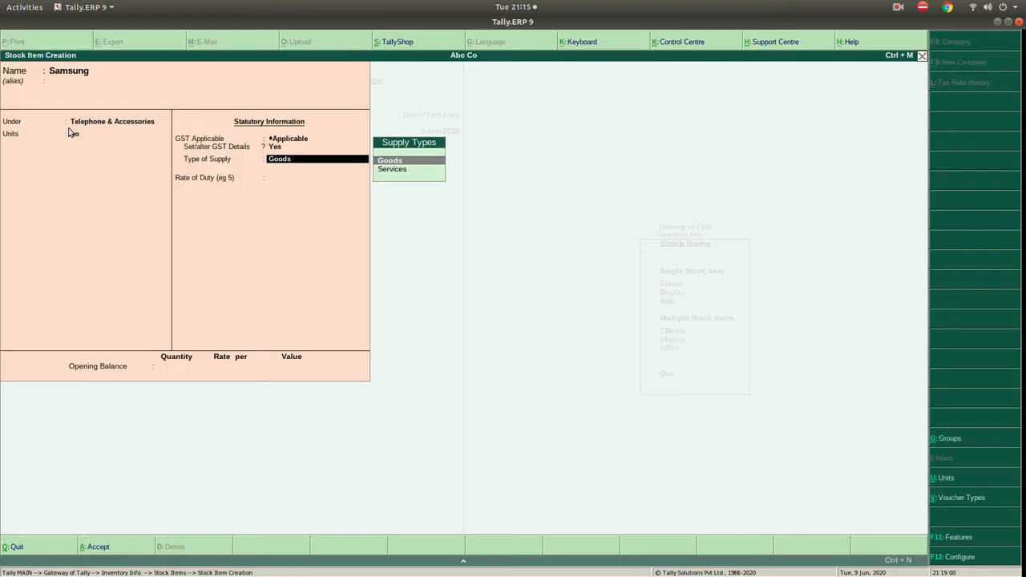
Step: Save the Samsung item as Goods without a duty rate or opening balance, and leave stock item creation
{"action": "key", "text": "Return"}
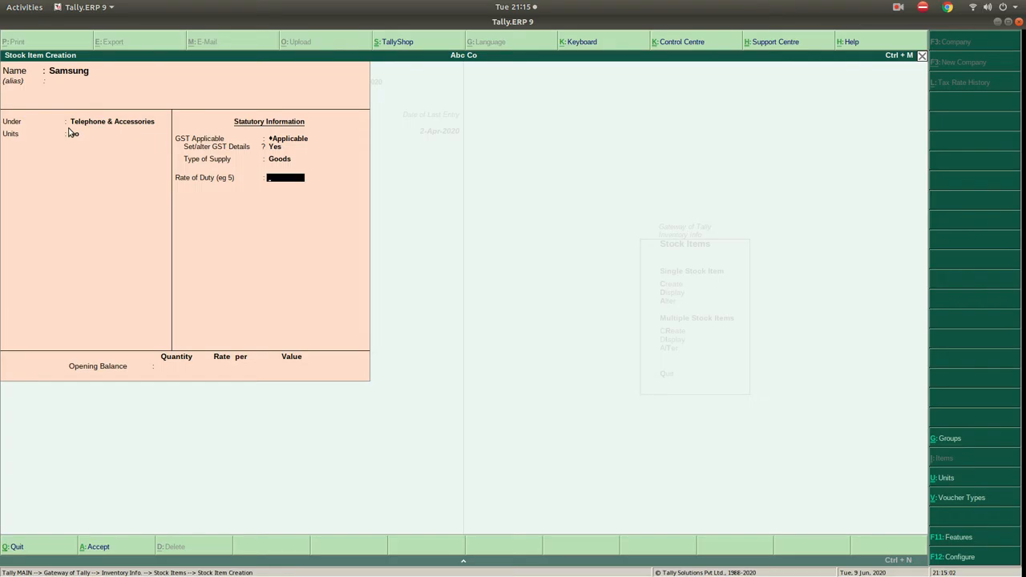
{"action": "key", "text": "Return"}
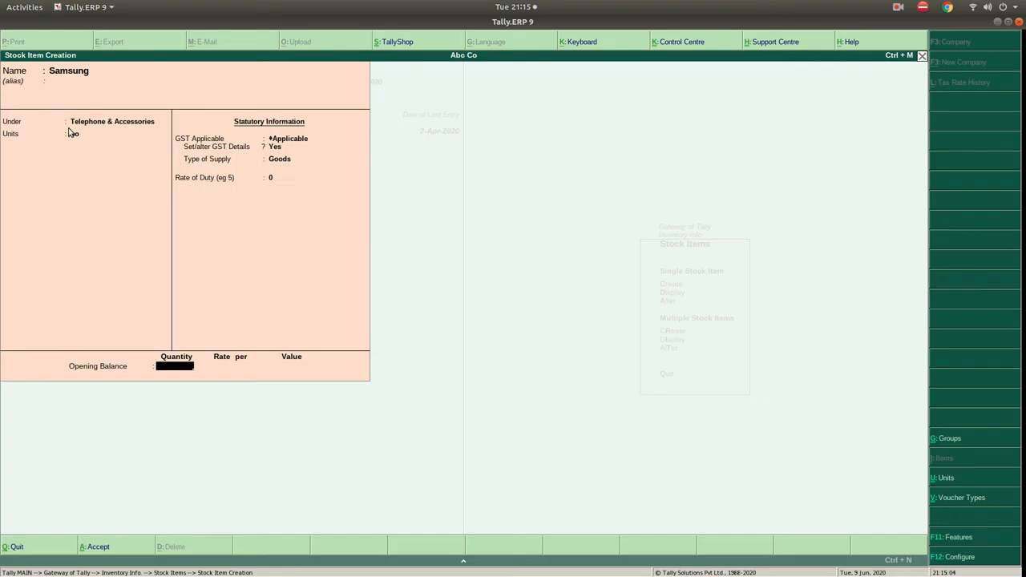
{"action": "key", "text": "Return"}
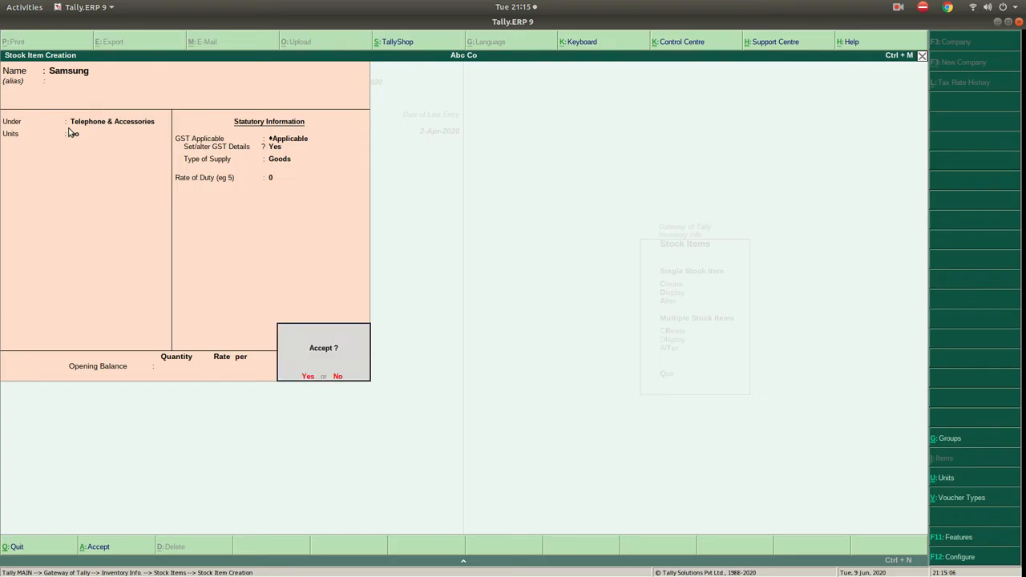
{"action": "key", "text": "Return"}
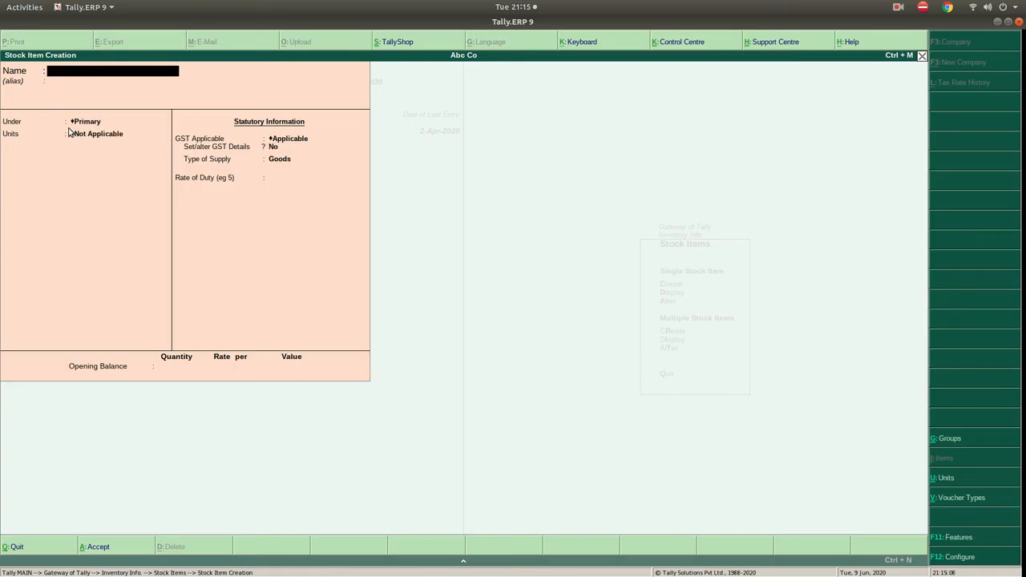
{"action": "key", "text": "Escape"}
{"action": "key", "text": "Return"}
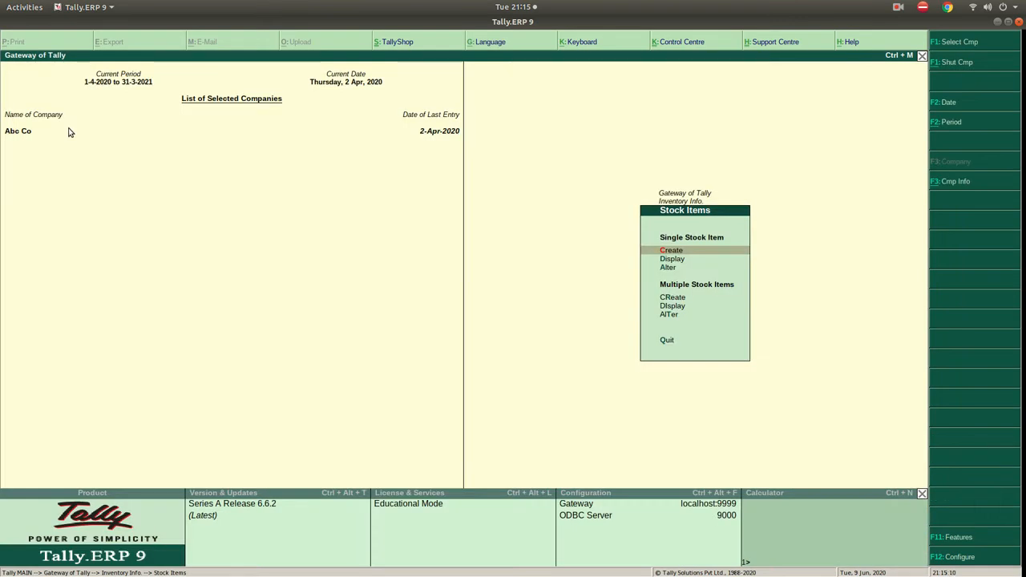
Step: Look through the list of stock items available for single item display, and return to the stock item options
{"action": "key", "text": "Down"}
{"action": "key", "text": "Down"}
{"action": "key", "text": "Down"}
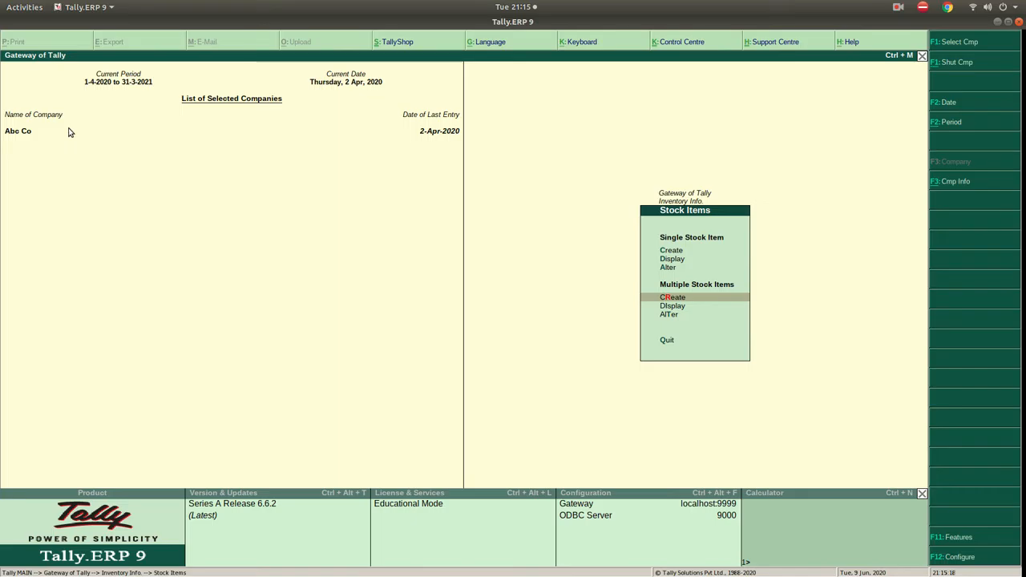
{"action": "key", "text": "Up"}
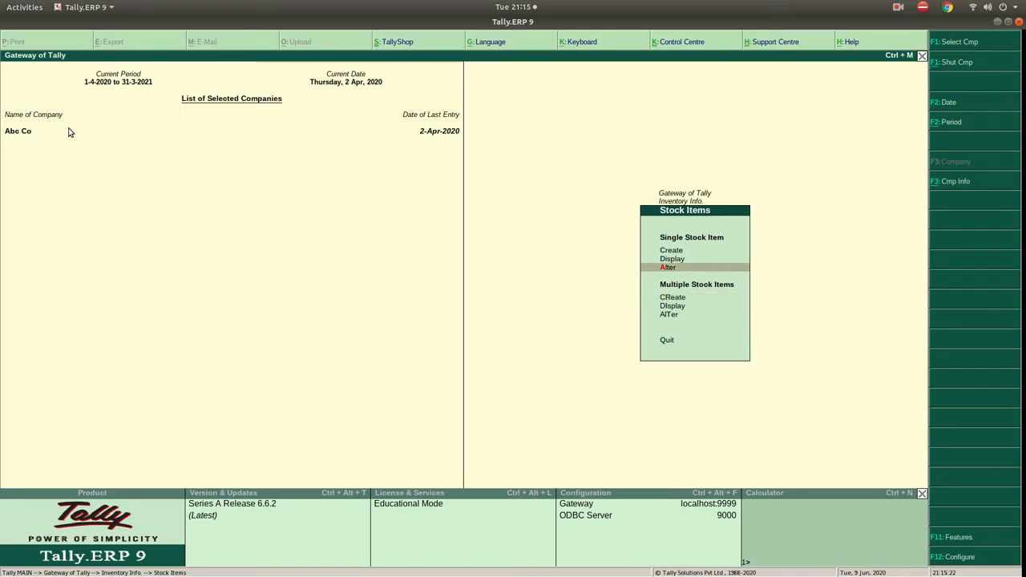
{"action": "key", "text": "Up"}
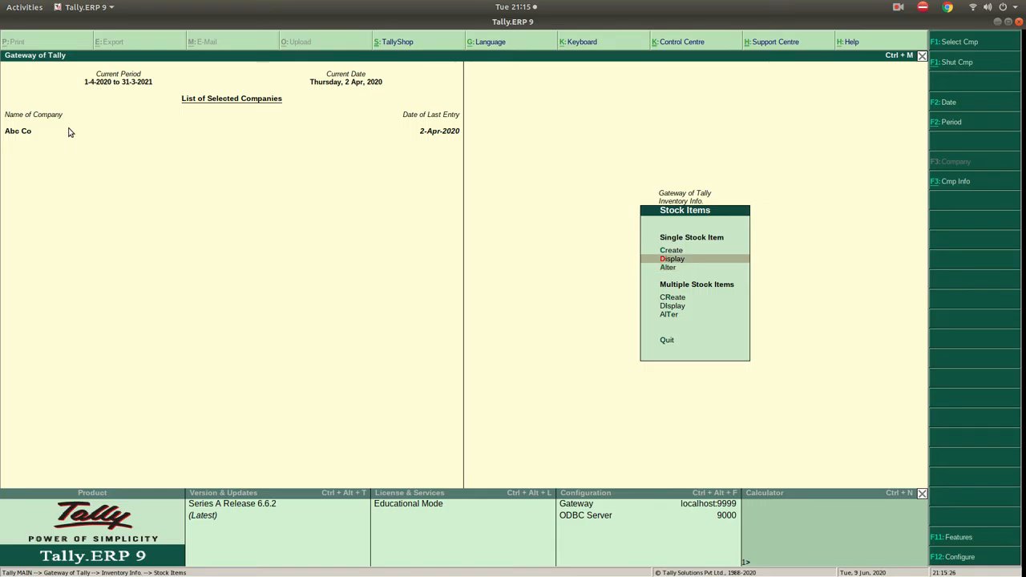
{"action": "key", "text": "Return"}
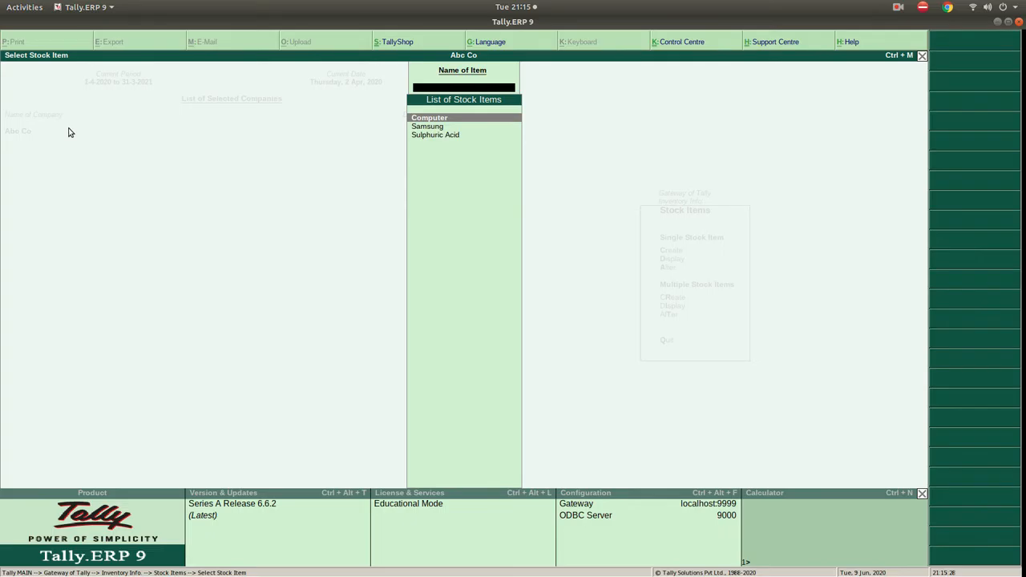
{"action": "key", "text": "Down"}
{"action": "key", "text": "Up"}
{"action": "key", "text": "Down"}
{"action": "key", "text": "Up"}
{"action": "key", "text": "Escape"}
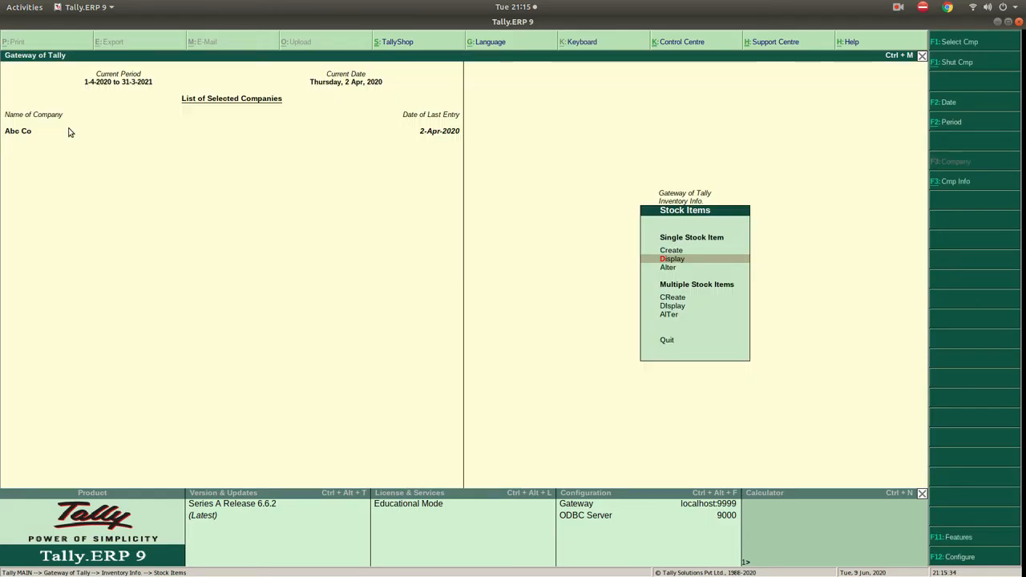
Step: Open the Computer stock item for alteration and rename it Acer
{"action": "key", "text": "Down"}
{"action": "key", "text": "Return"}
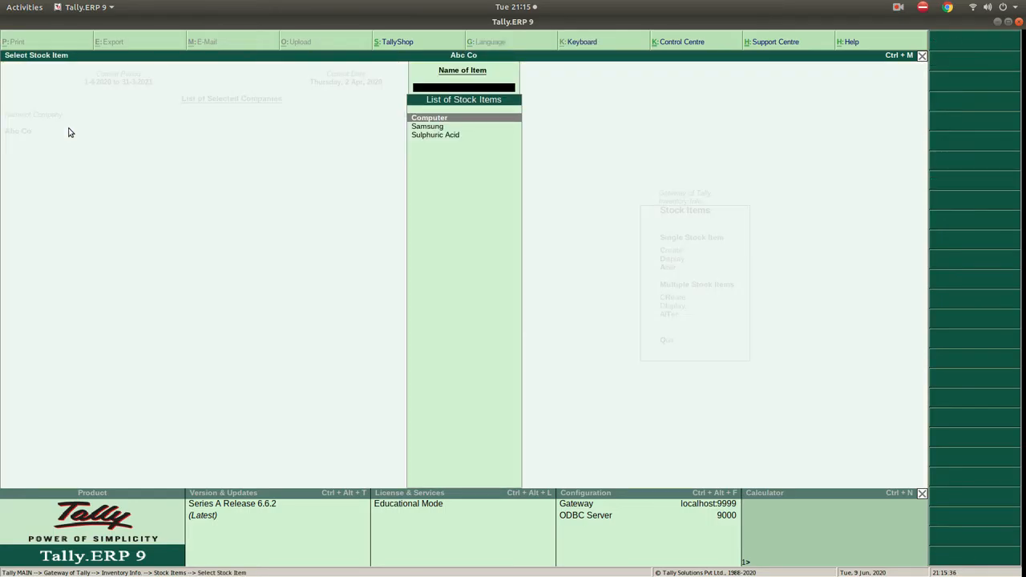
{"action": "key", "text": "Return"}
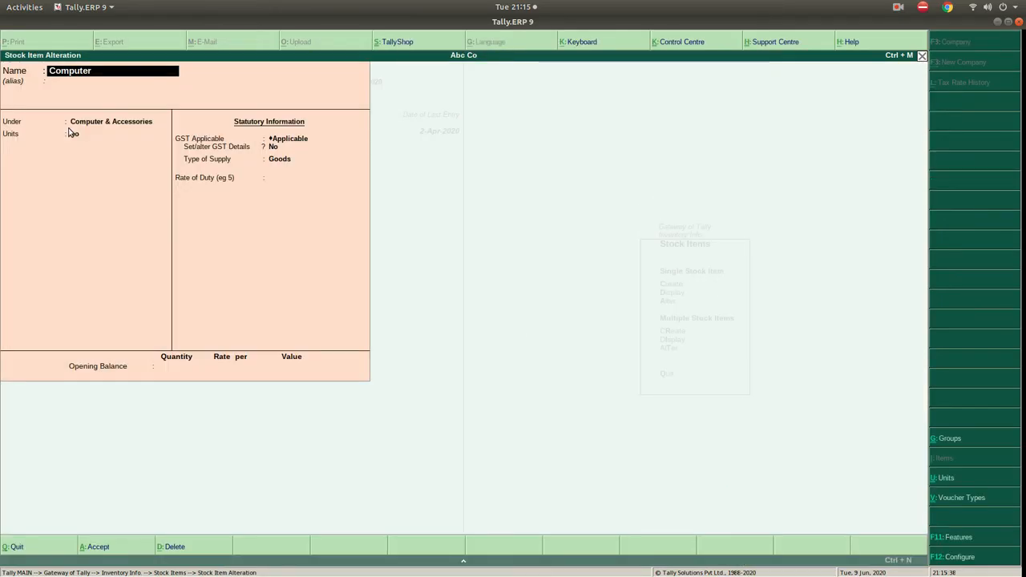
{"action": "key", "text": "BackSpace"}
{"action": "key", "text": "BackSpace"}
{"action": "key", "text": "BackSpace"}
{"action": "key", "text": "BackSpace"}
{"action": "key", "text": "BackSpace"}
{"action": "key", "text": "BackSpace"}
{"action": "key", "text": "BackSpace"}
{"action": "key", "text": "BackSpace"}
{"action": "type", "text": "R"}
{"action": "key", "text": "BackSpace"}
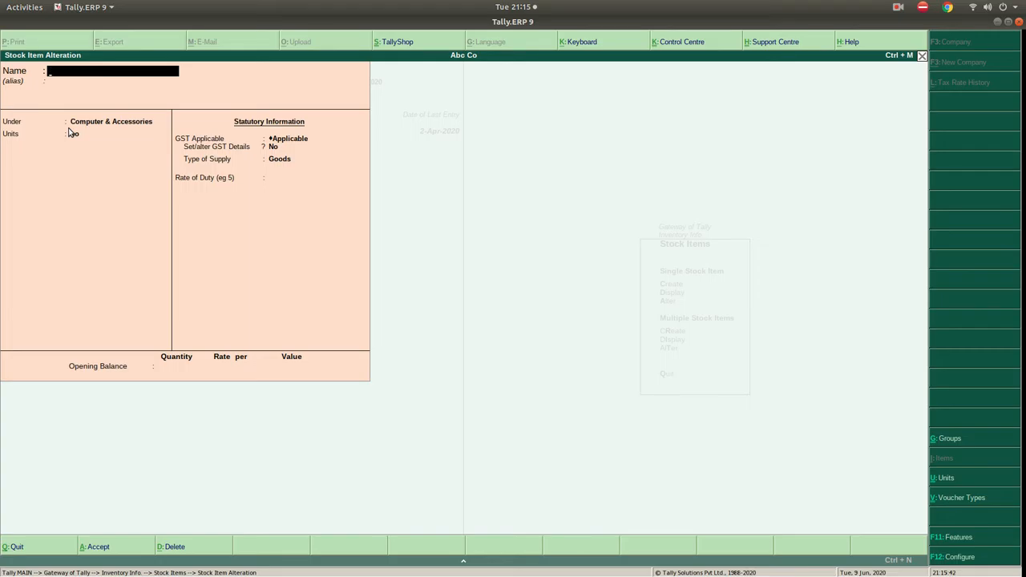
{"action": "type", "text": "Acer"}
{"action": "key", "text": "Return"}
Step: Keep Acer under Computer & Accessories with units no (Number), and set Set/alter GST Details to Yes
{"action": "key", "text": "Return"}
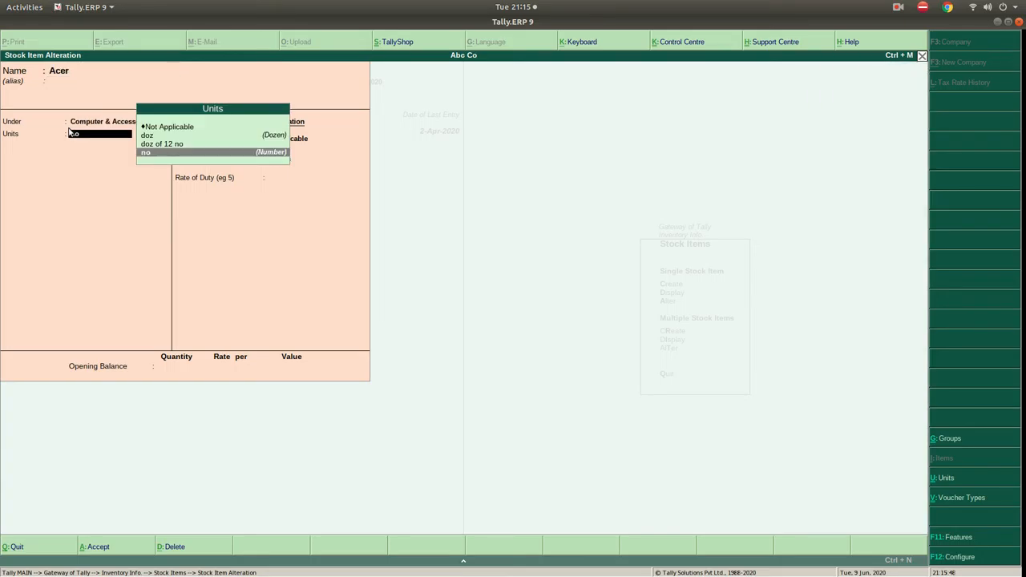
{"action": "key", "text": "Return"}
{"action": "key", "text": "Return"}
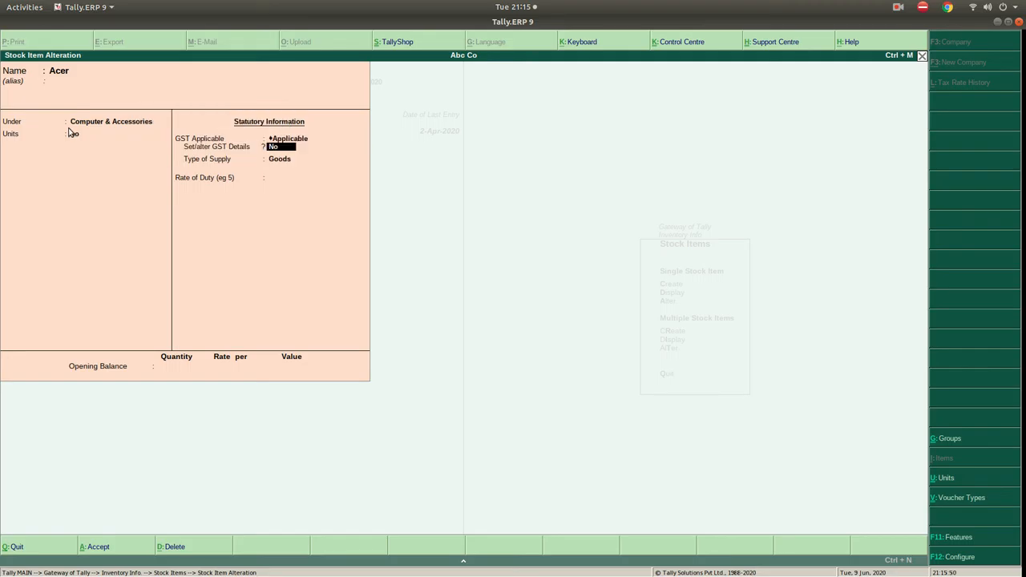
{"action": "key", "text": "y"}
{"action": "key", "text": "Return"}
Step: Keep Acer's existing GST details and type of supply, save the altered item, and return to the stock item options
{"action": "key", "text": "Return"}
{"action": "key", "text": "Return"}
{"action": "key", "text": "Return"}
{"action": "key", "text": "Return"}
{"action": "key", "text": "Return"}
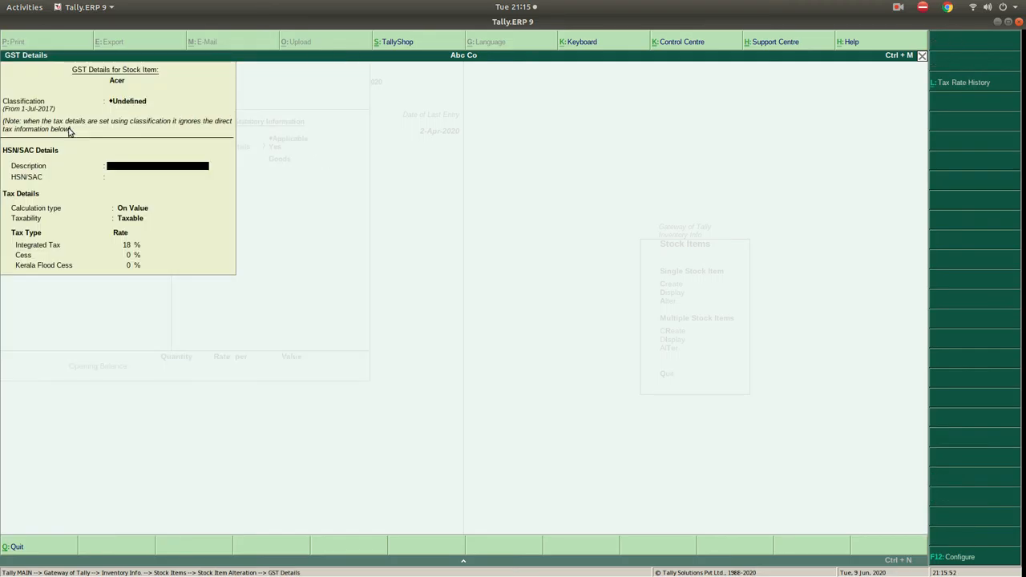
{"action": "key", "text": "Return"}
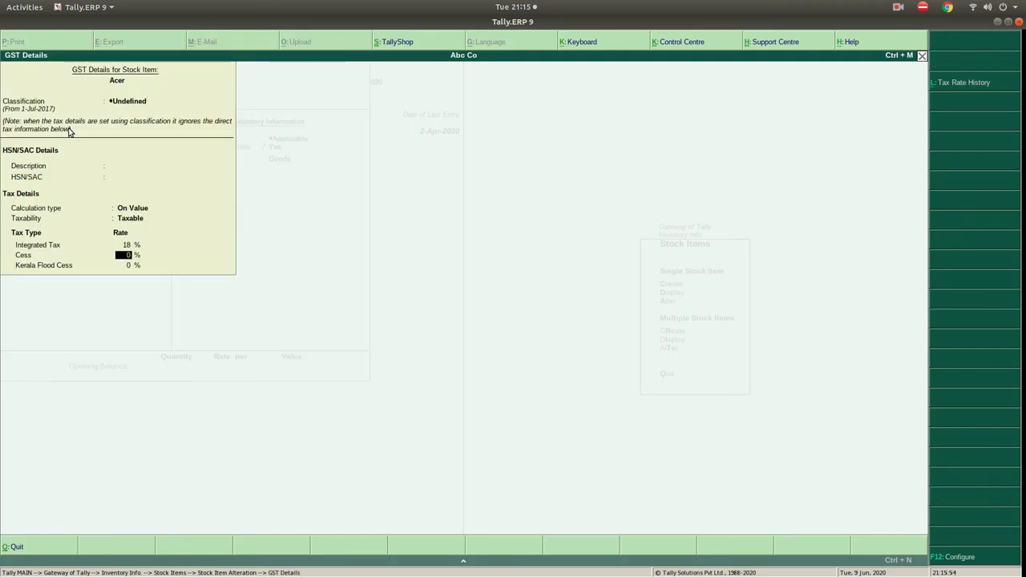
{"action": "key", "text": "Return"}
{"action": "key", "text": "Return"}
{"action": "key", "text": "Return"}
{"action": "key", "text": "Return"}
{"action": "key", "text": "Return"}
{"action": "key", "text": "Return"}
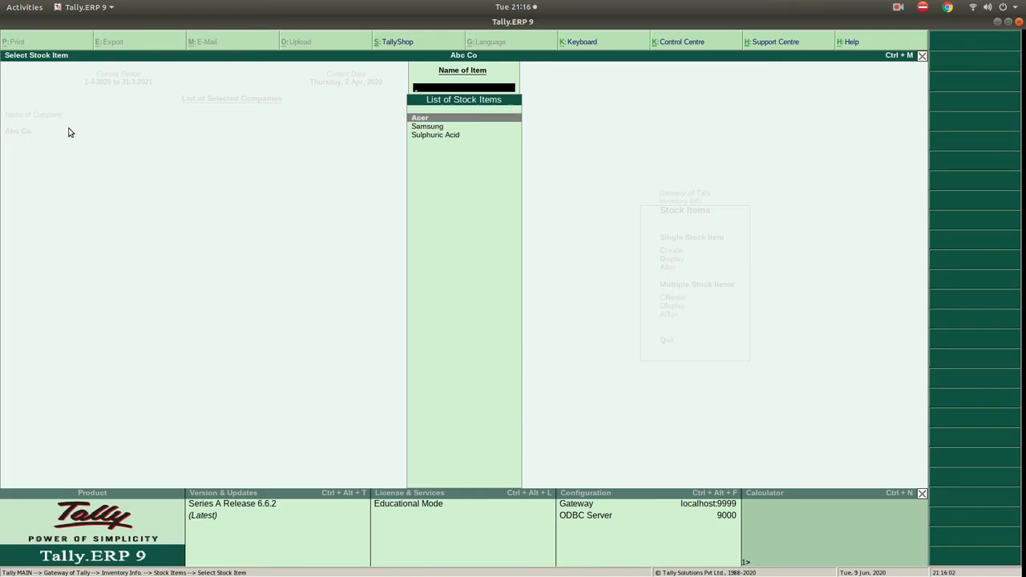
{"action": "key", "text": "Escape"}
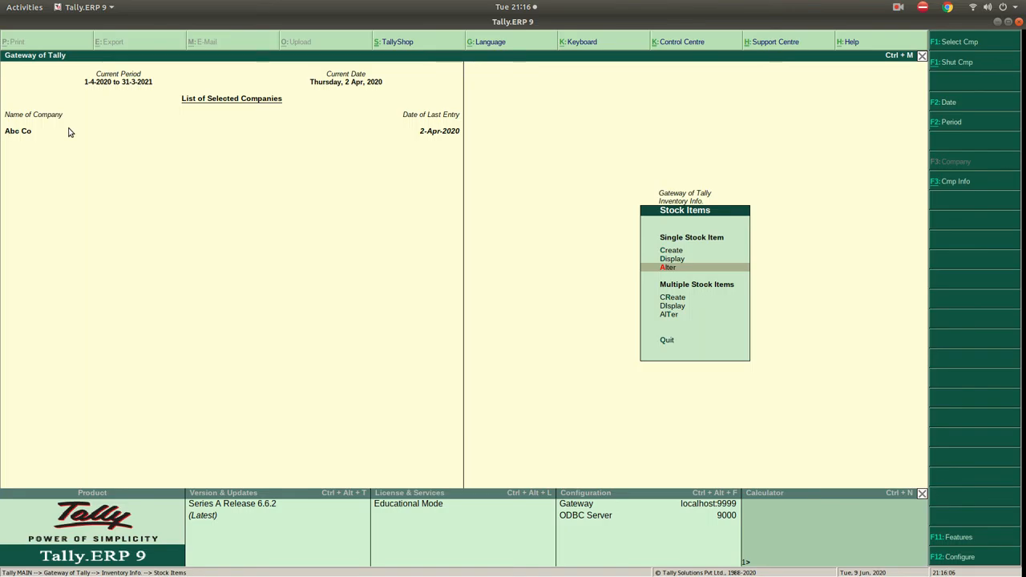
{"action": "key", "text": "Up"}
{"action": "key", "text": "Up"}
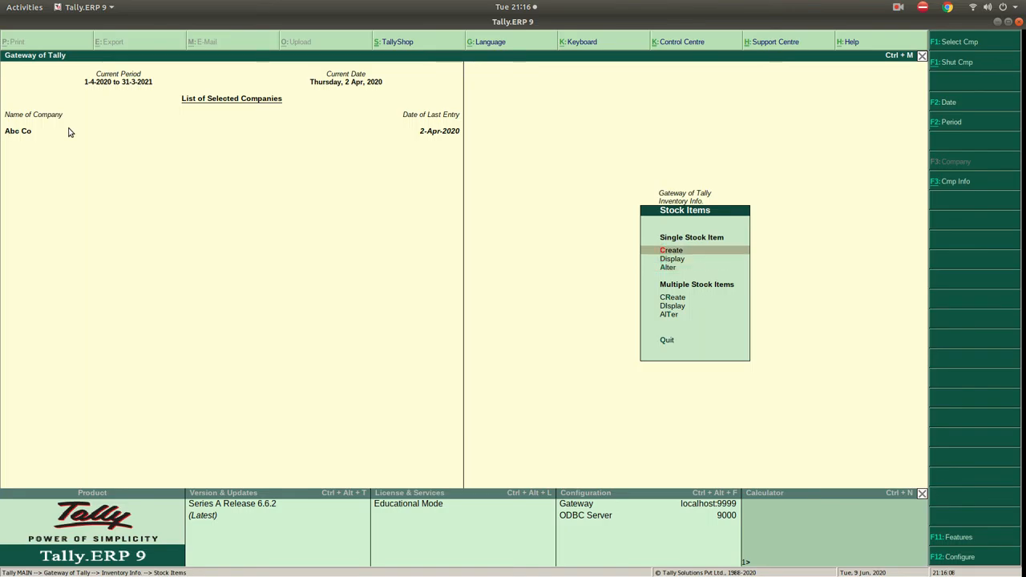
{"action": "key", "text": "Down"}
{"action": "key", "text": "Down"}
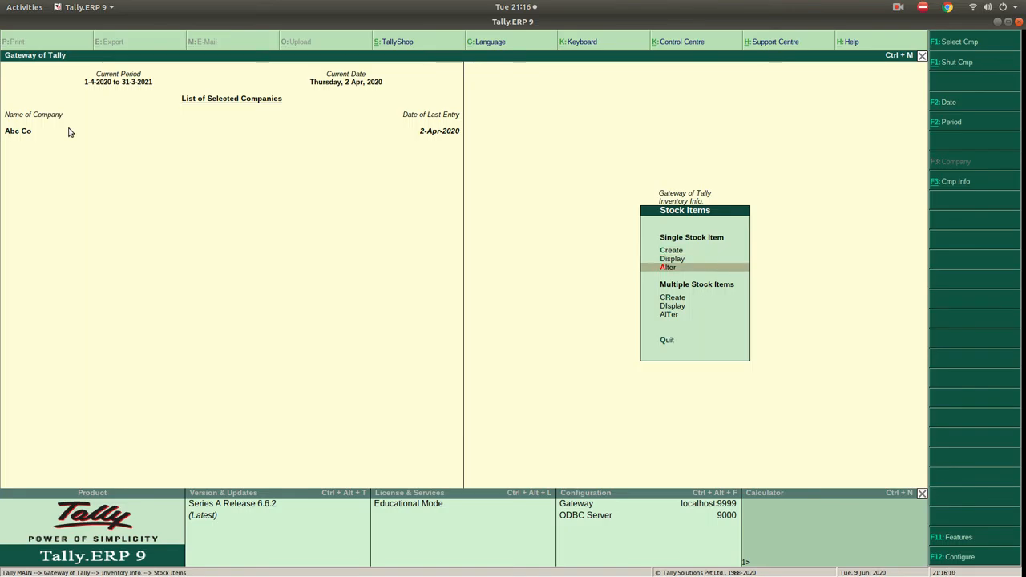
{"action": "key", "text": "Down"}
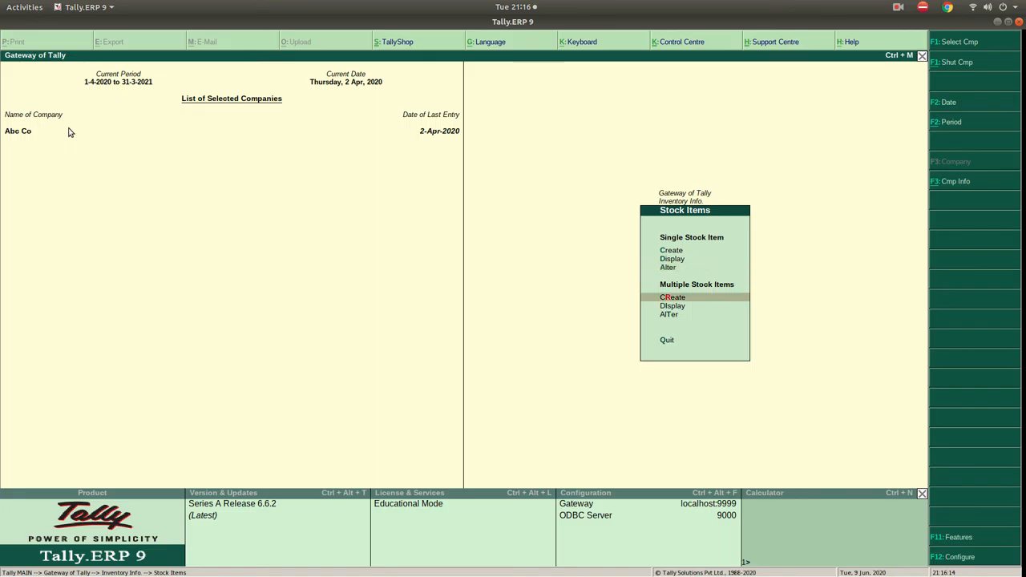
{"action": "key", "text": "Down"}
{"action": "key", "text": "Down"}
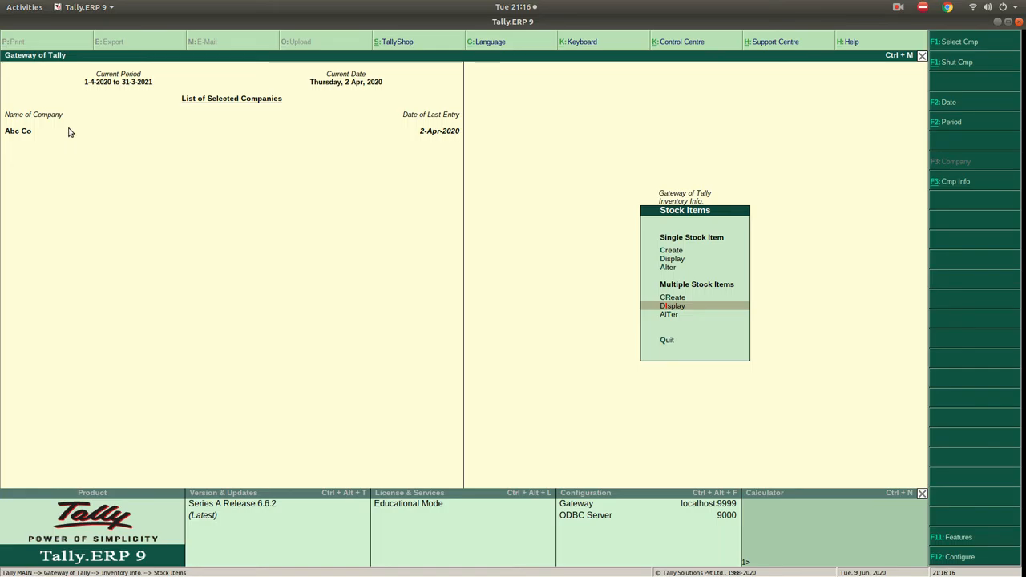
{"action": "key", "text": "Down"}
{"action": "key", "text": "Up"}
{"action": "key", "text": "Up"}
{"action": "key", "text": "Up"}
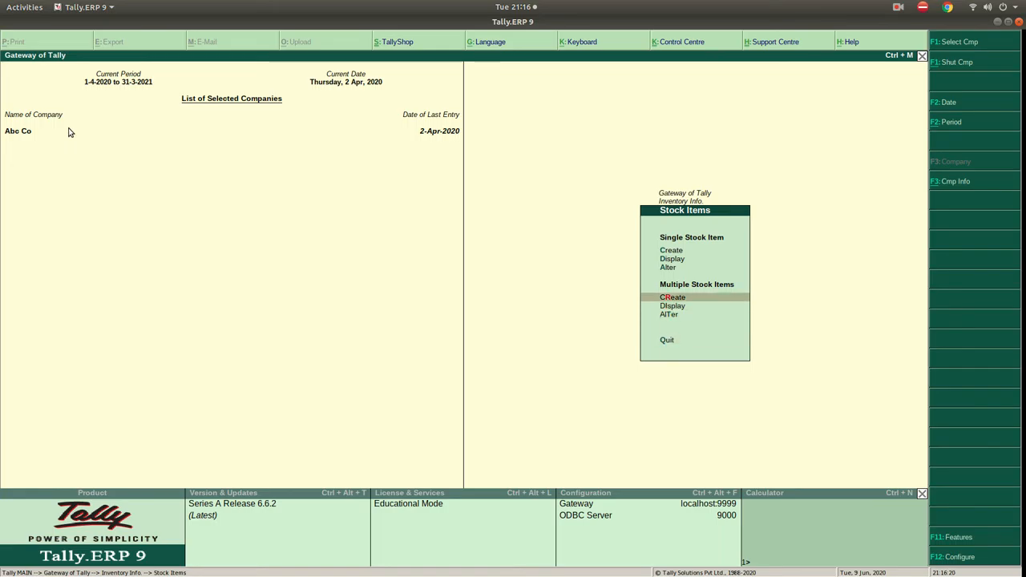
{"action": "key", "text": "Down"}
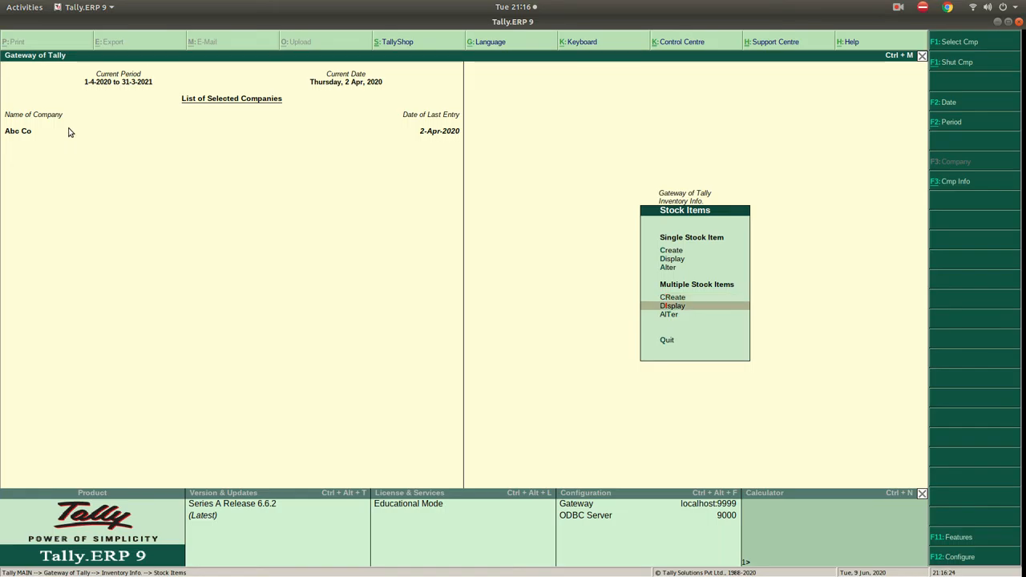
{"action": "key", "text": "Down"}
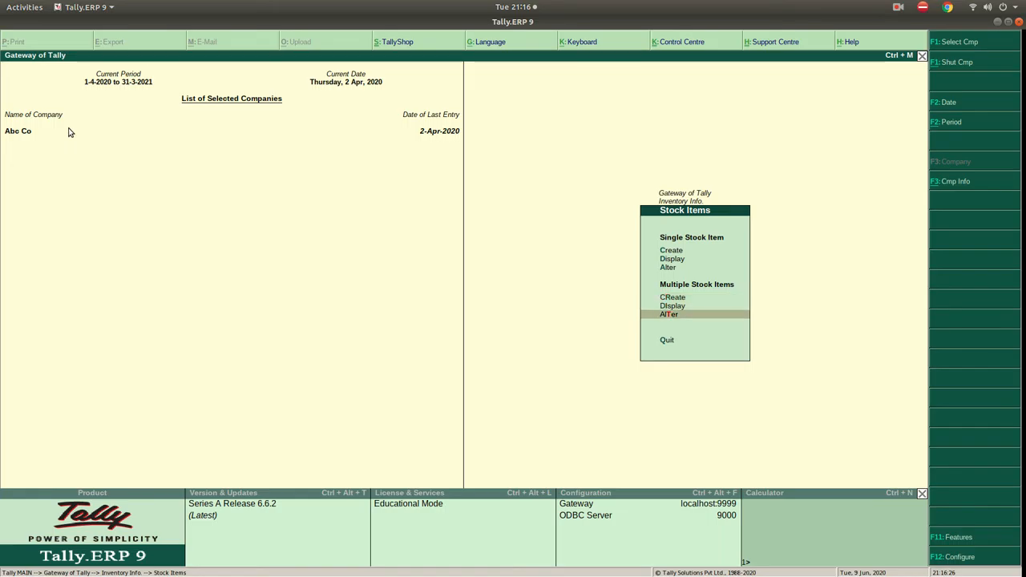
{"action": "key", "text": "Up"}
{"action": "key", "text": "Up"}
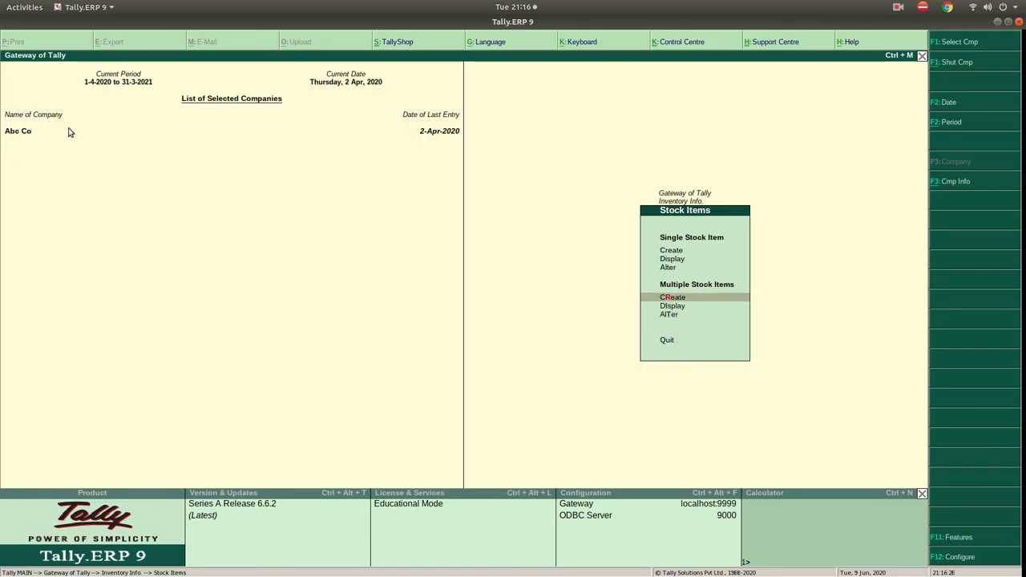